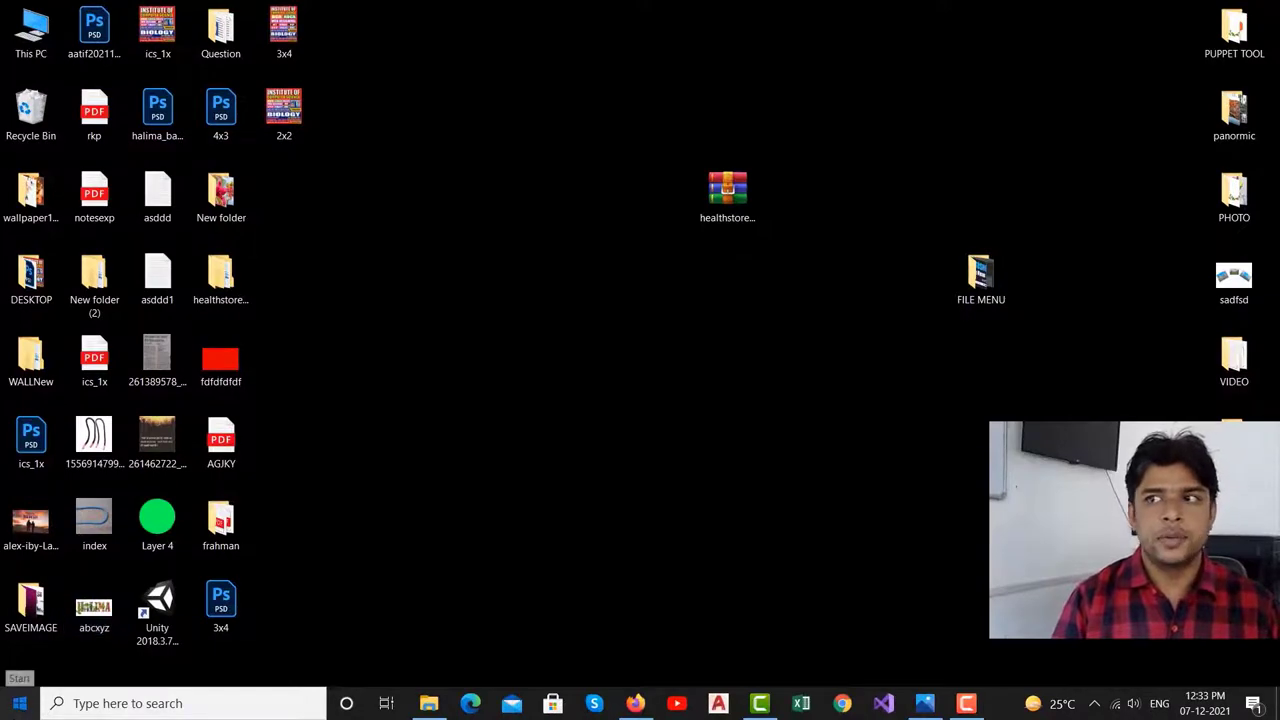
Step: Launch Adobe Photoshop 2022 from the Windows Start menu's app list
{"action": "left_click", "coordinate": [20, 703]}
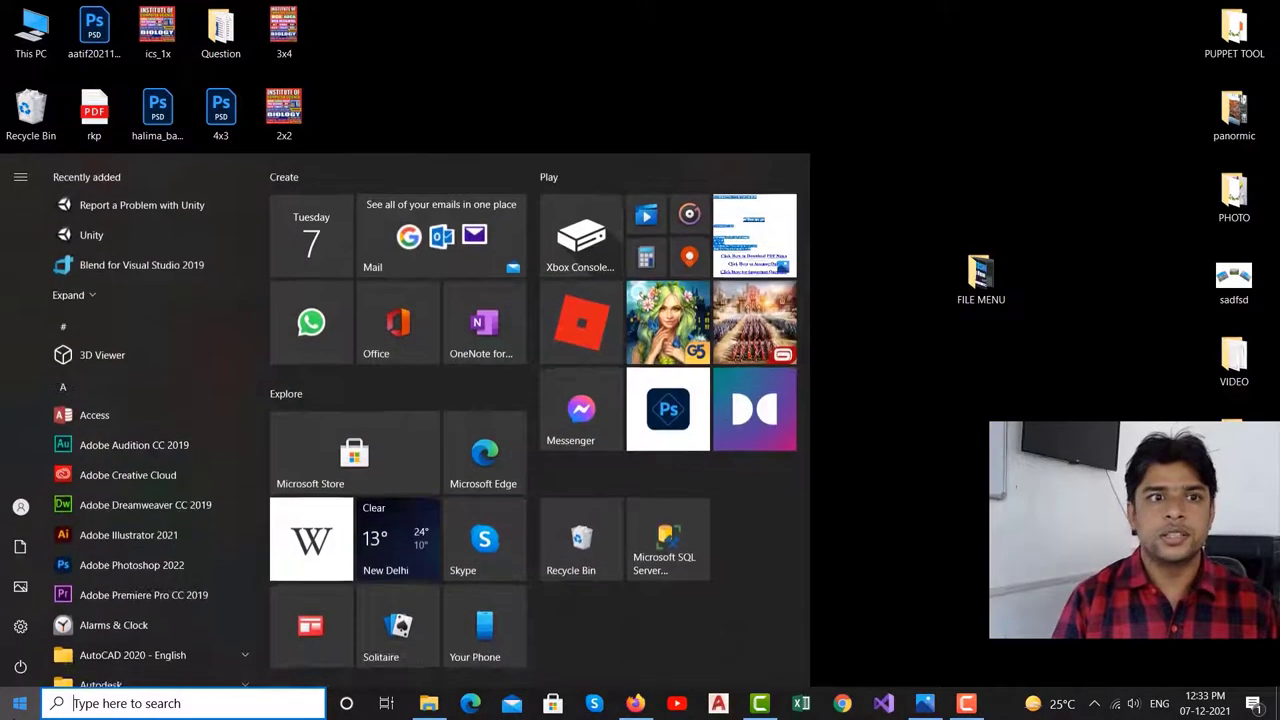
{"action": "left_click", "coordinate": [157, 566]}
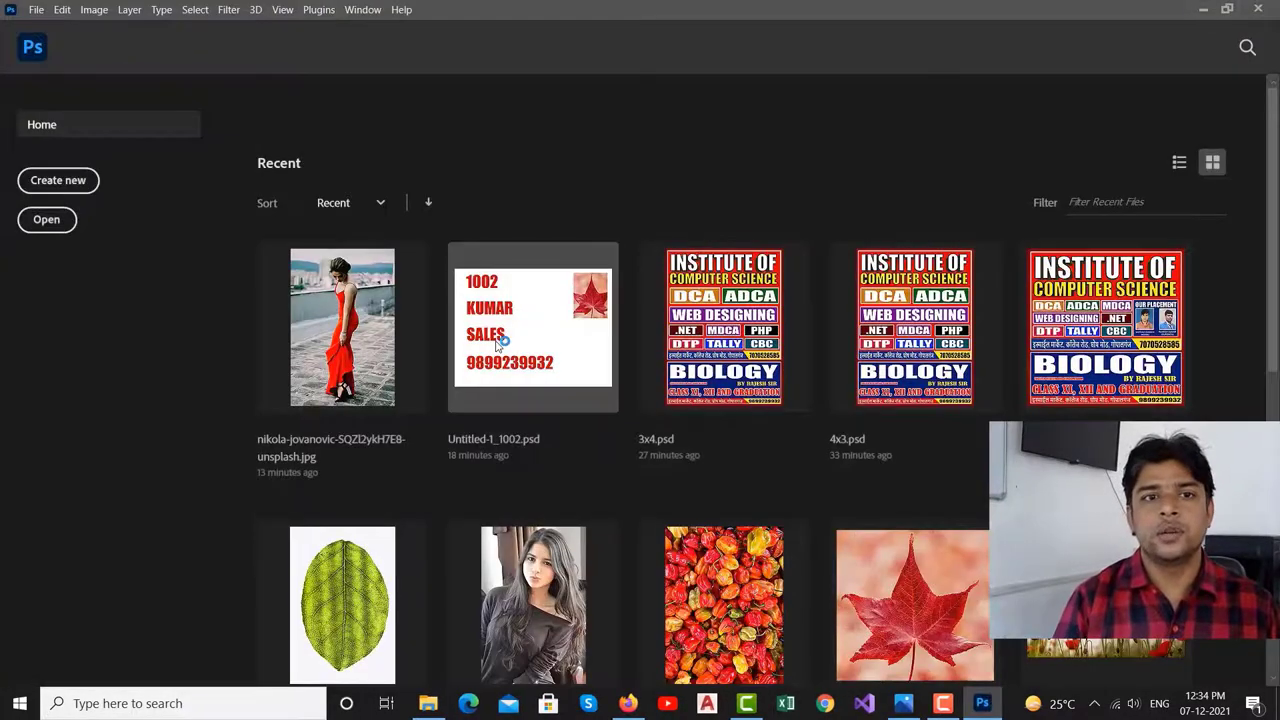
Step: Open the red-dress photo from the Home screen's recent files
{"action": "scroll", "coordinate": [500, 340], "scroll_direction": "down", "scroll_amount": 1}
{"action": "scroll", "coordinate": [495, 440], "scroll_direction": "down", "scroll_amount": 4}
{"action": "scroll", "coordinate": [495, 440], "scroll_direction": "up", "scroll_amount": 4}
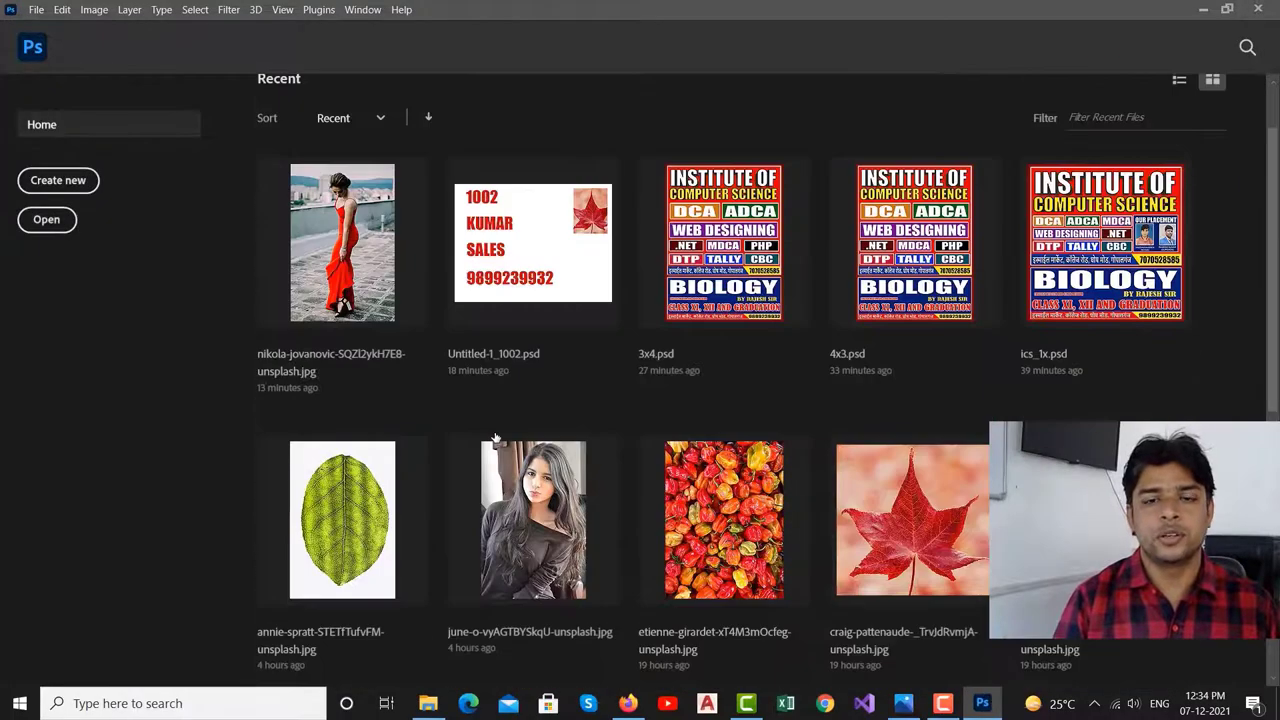
{"action": "scroll", "coordinate": [494, 437], "scroll_direction": "down", "scroll_amount": 5}
{"action": "scroll", "coordinate": [494, 437], "scroll_direction": "up", "scroll_amount": 4}
{"action": "scroll", "coordinate": [494, 437], "scroll_direction": "up", "scroll_amount": 2}
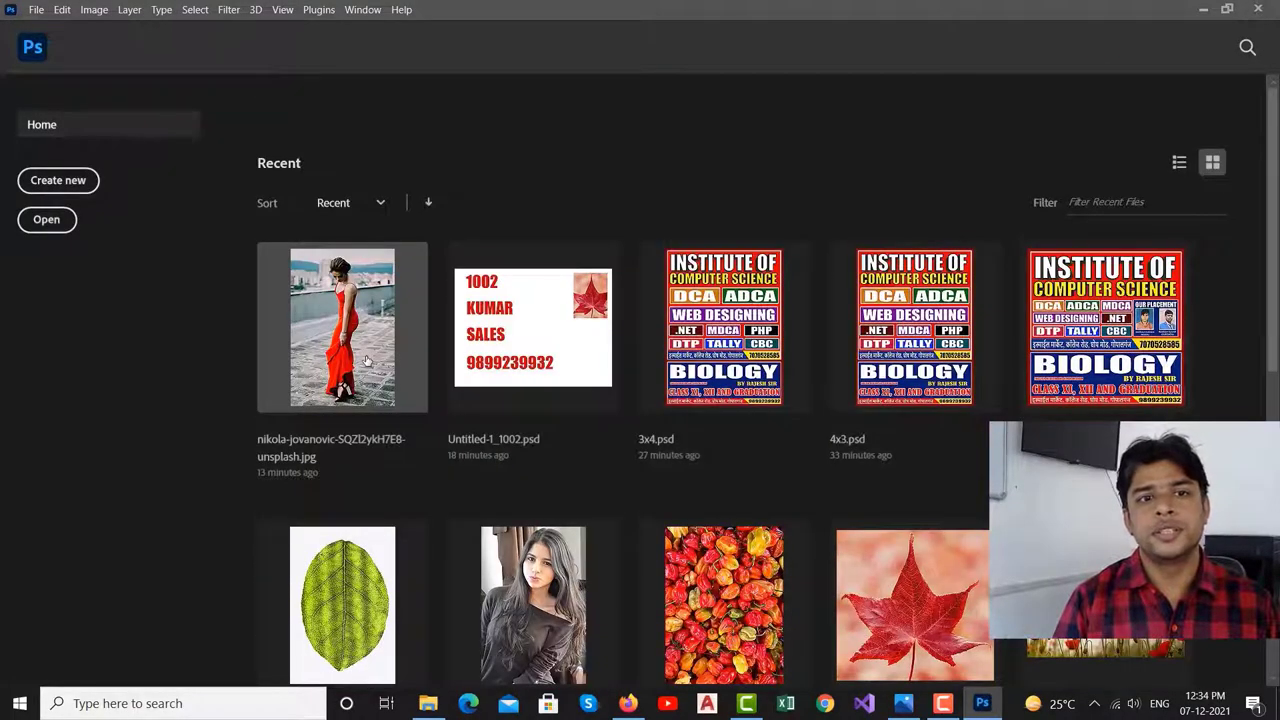
{"action": "left_click", "coordinate": [366, 361]}
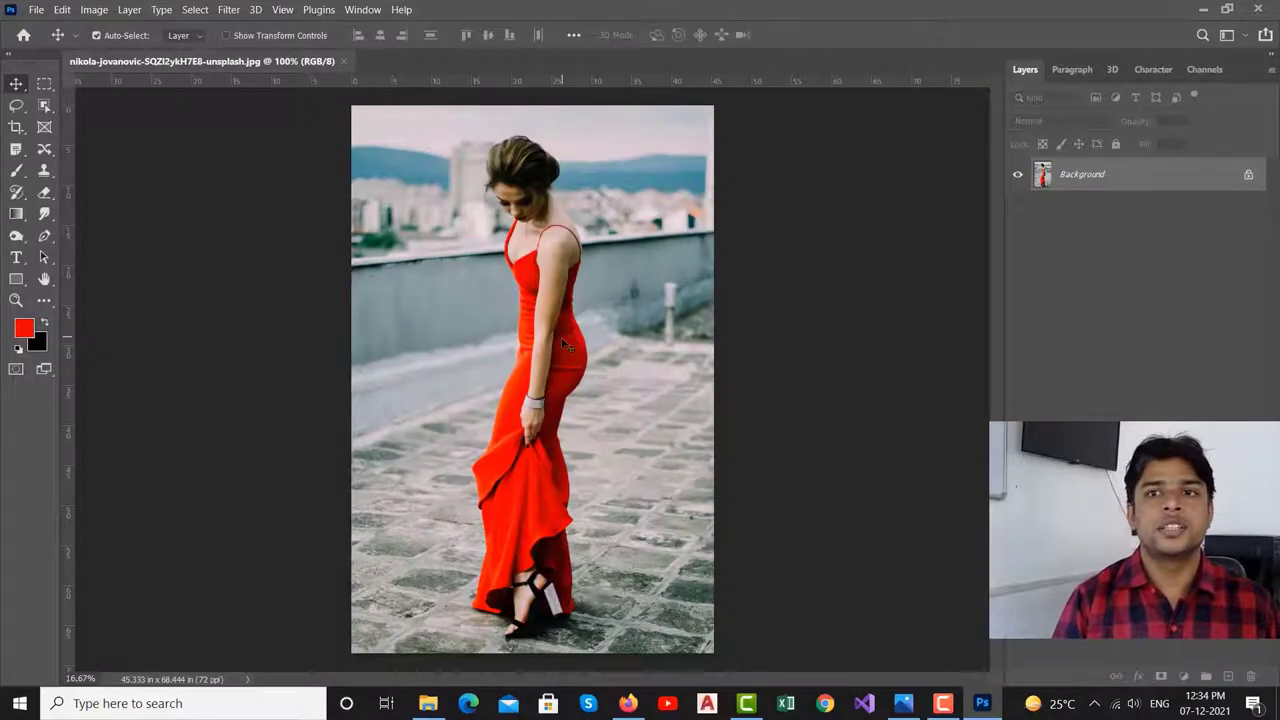
Step: Duplicate the photo layer twice with Ctrl+J and hide Layer 1
{"action": "key", "text": "ctrl+j"}
{"action": "key", "text": "ctrl+j"}
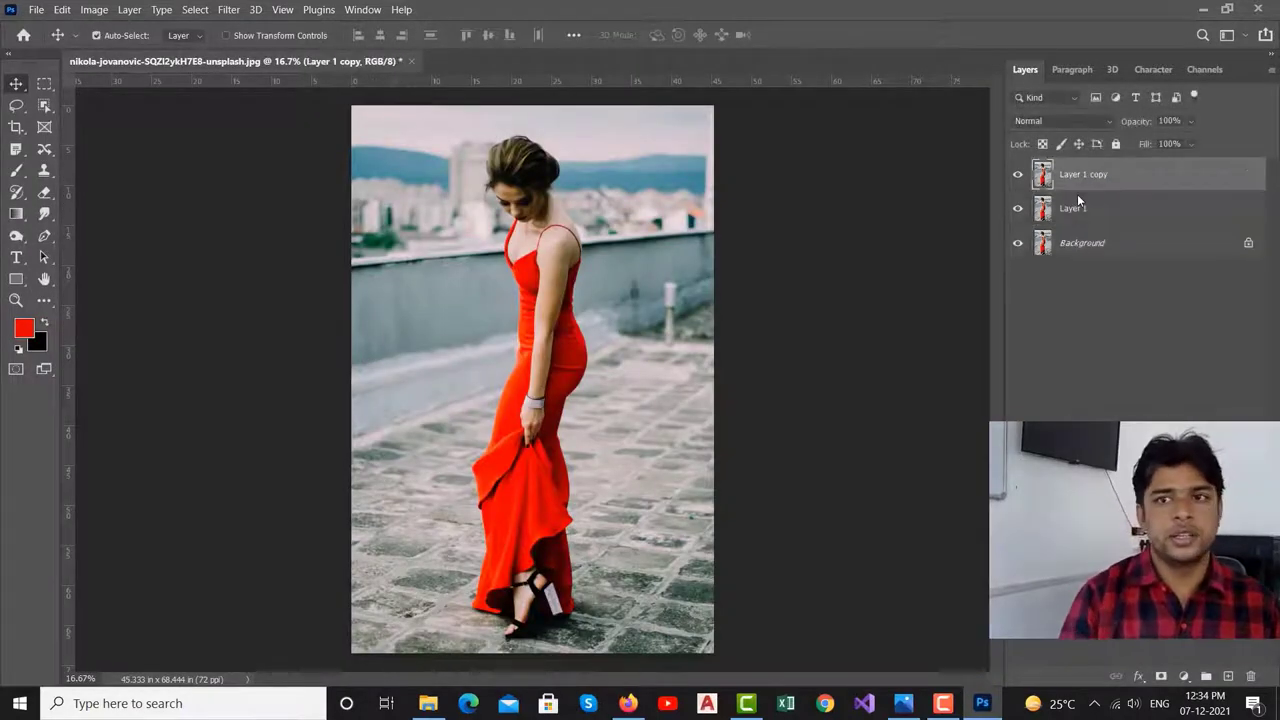
{"action": "left_click", "coordinate": [1017, 208]}
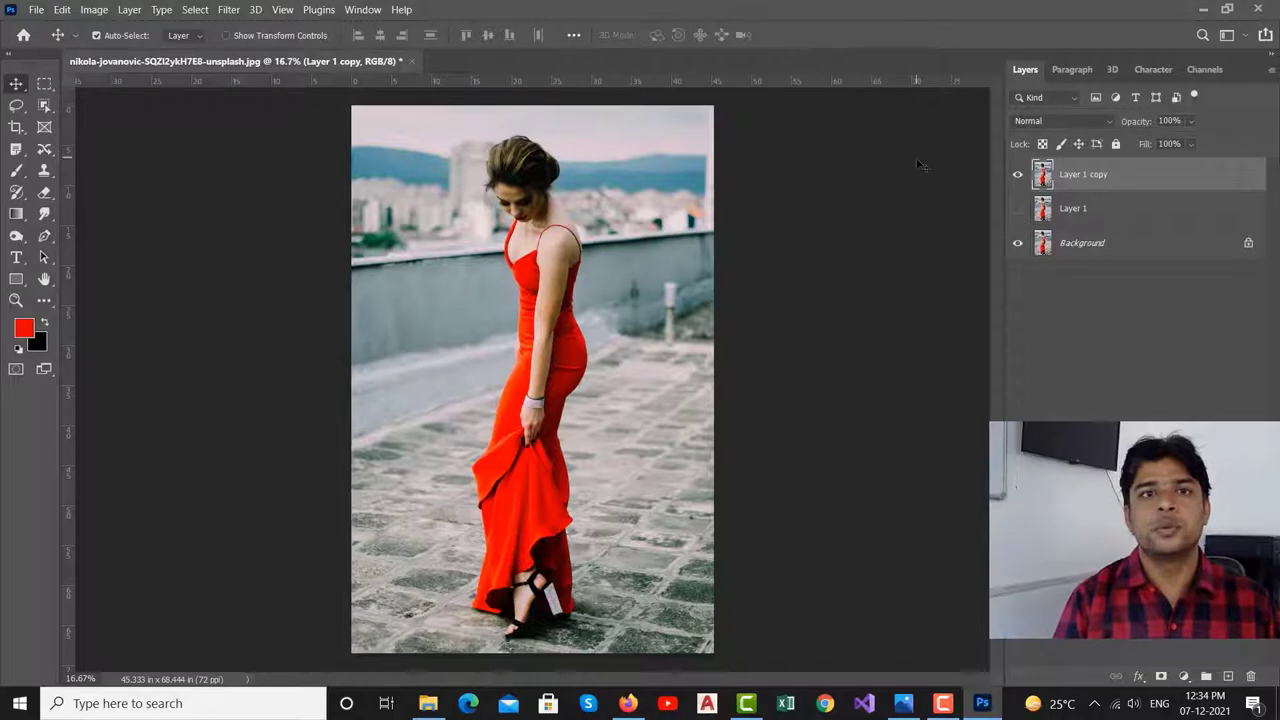
{"action": "left_click", "coordinate": [226, 10]}
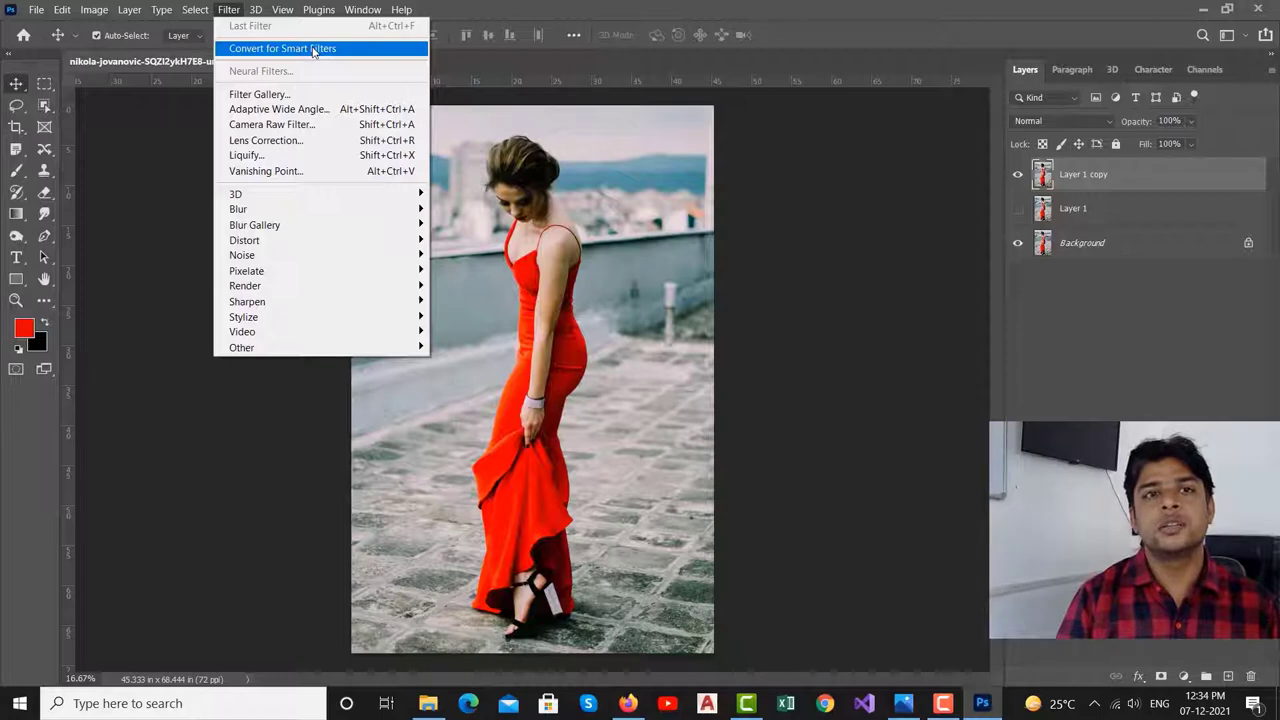
Step: Convert Layer 1 copy for Smart Filters and open the smart object's contents
{"action": "left_click", "coordinate": [313, 49]}
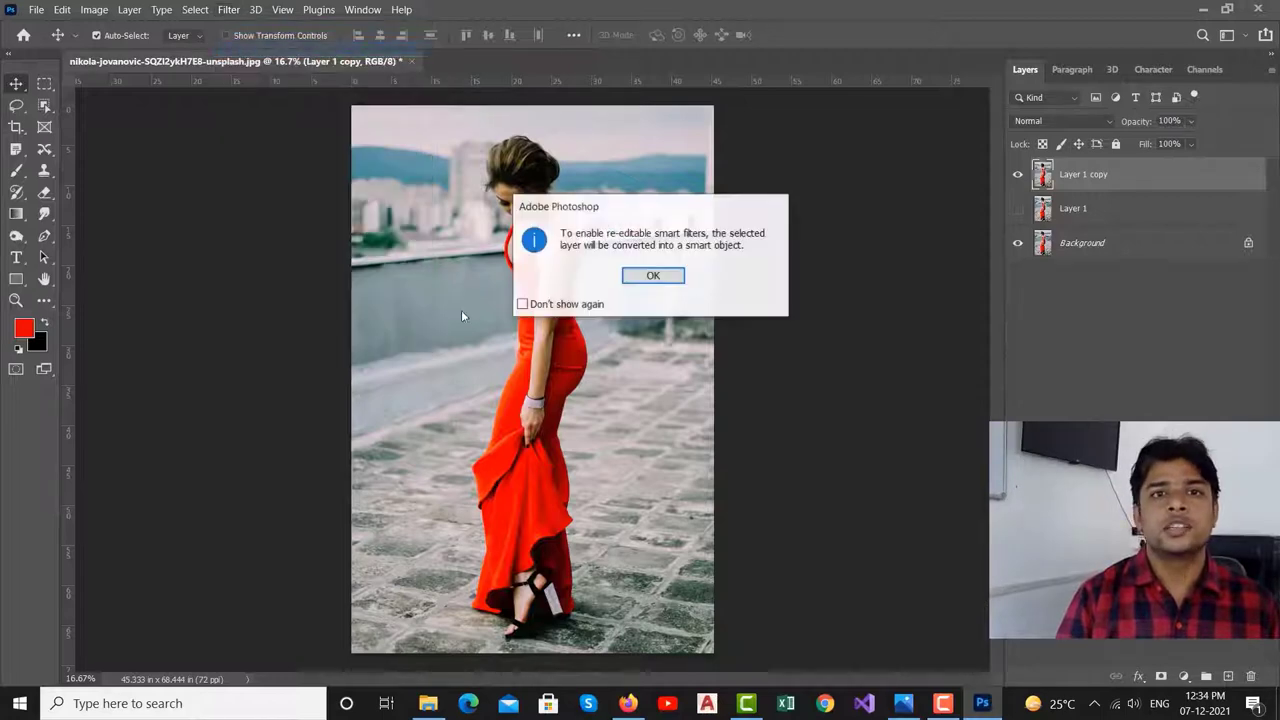
{"action": "left_click", "coordinate": [640, 280]}
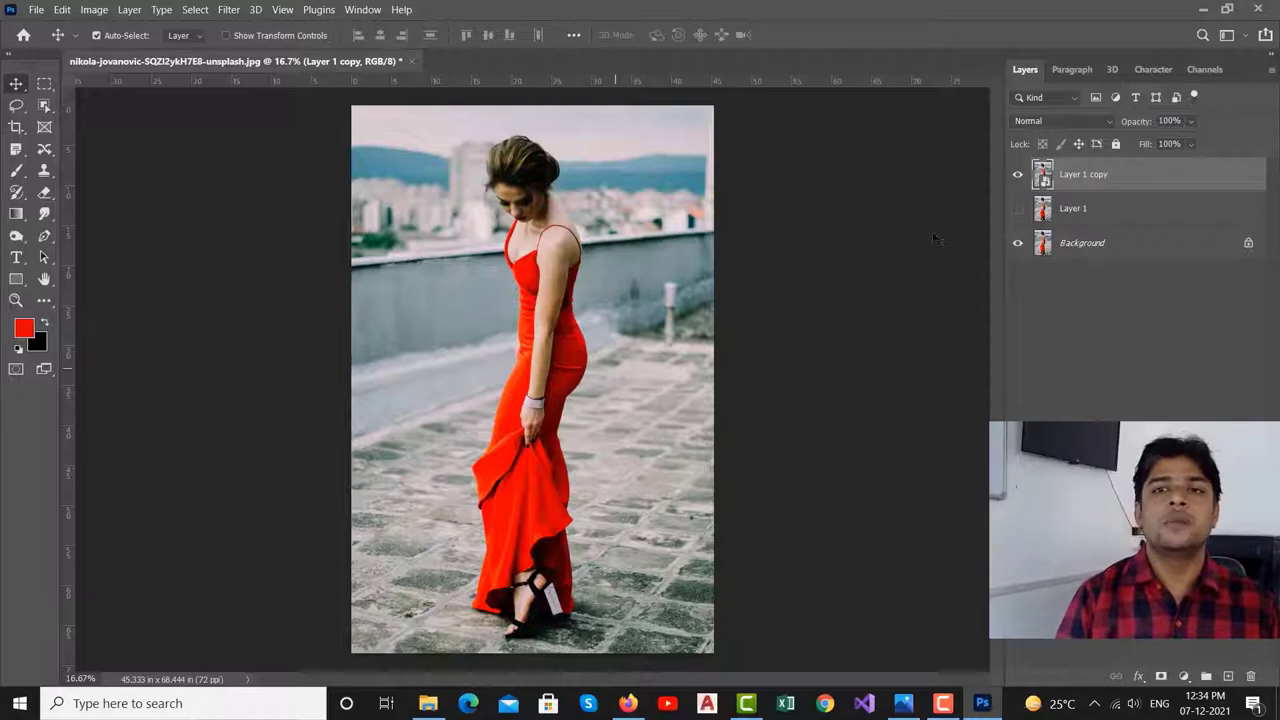
{"action": "double_click", "coordinate": [1043, 176]}
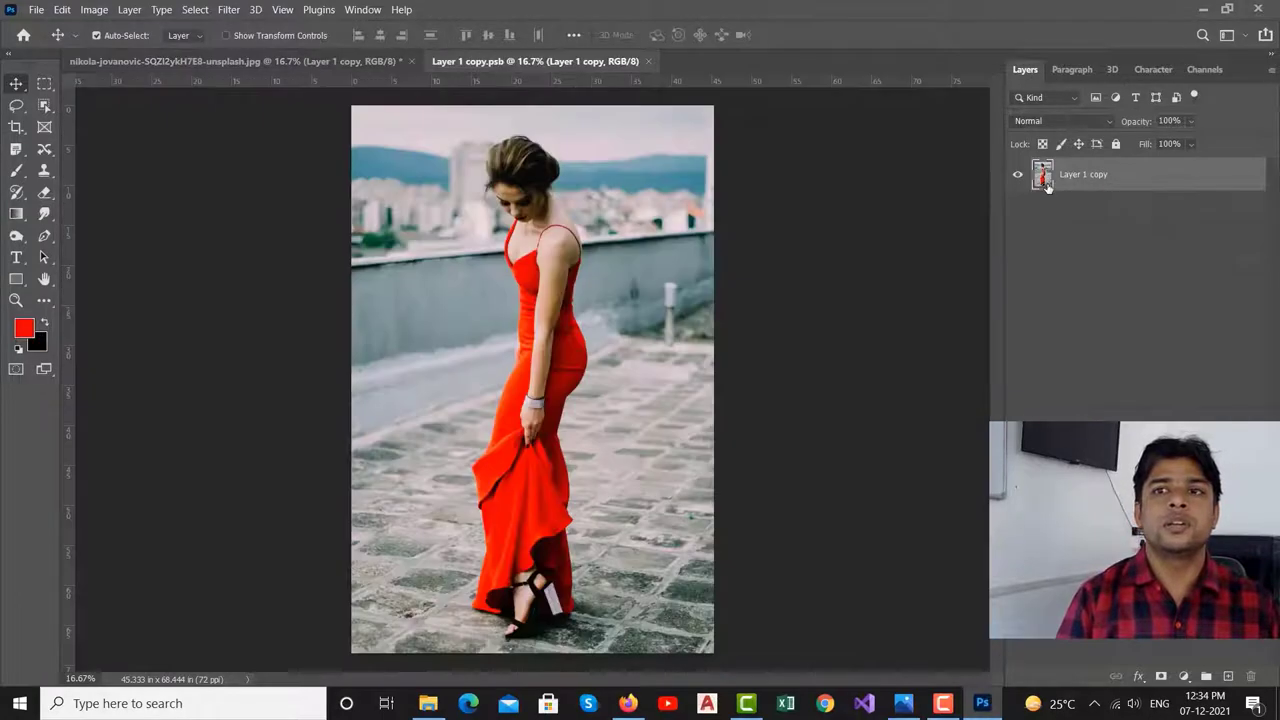
Step: Apply the Artistic Smudge Stick filter (Stroke Length 2, Intensity 10) and save the .psb
{"action": "left_click", "coordinate": [228, 10]}
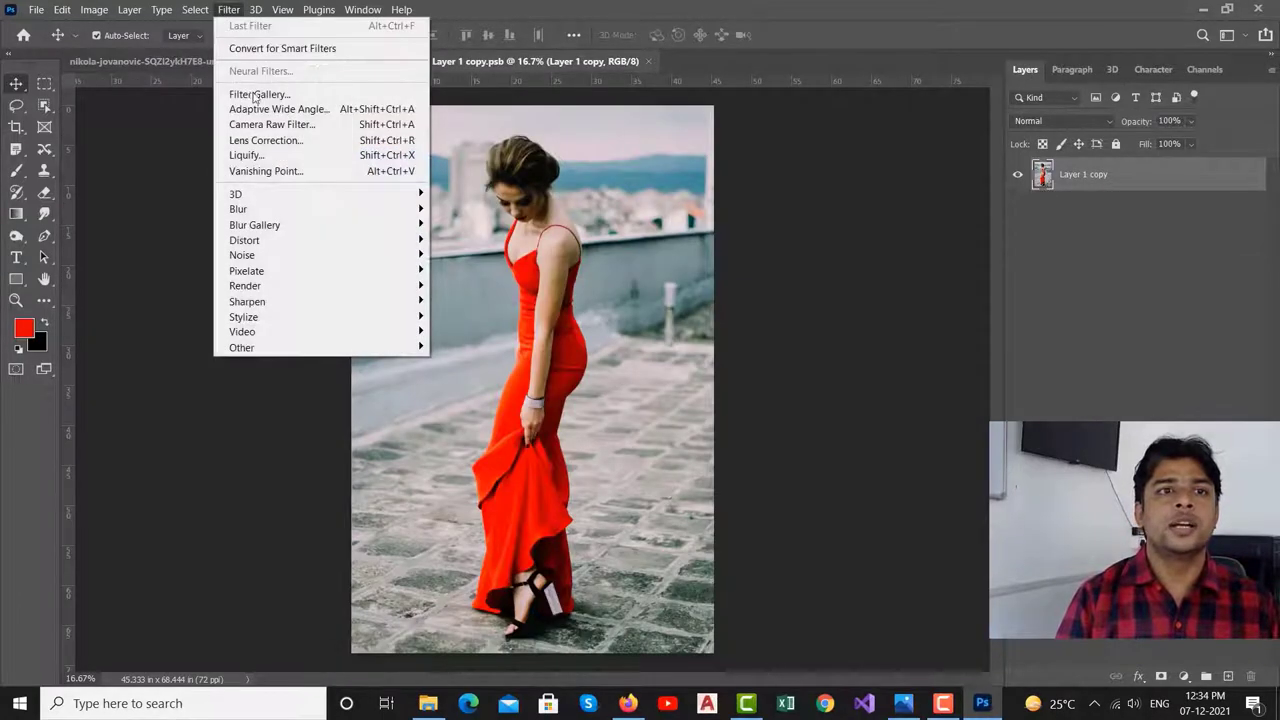
{"action": "left_click", "coordinate": [256, 95]}
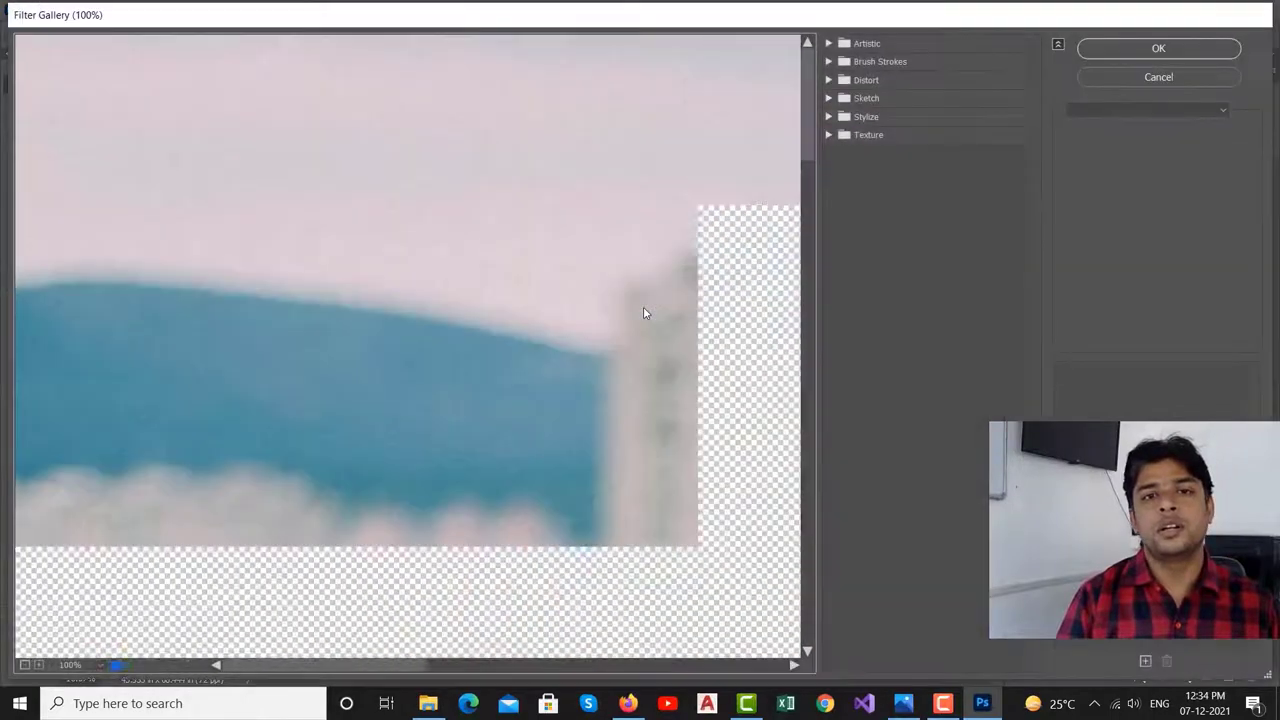
{"action": "key", "text": "ctrl+minus"}
{"action": "key", "text": "ctrl+minus"}
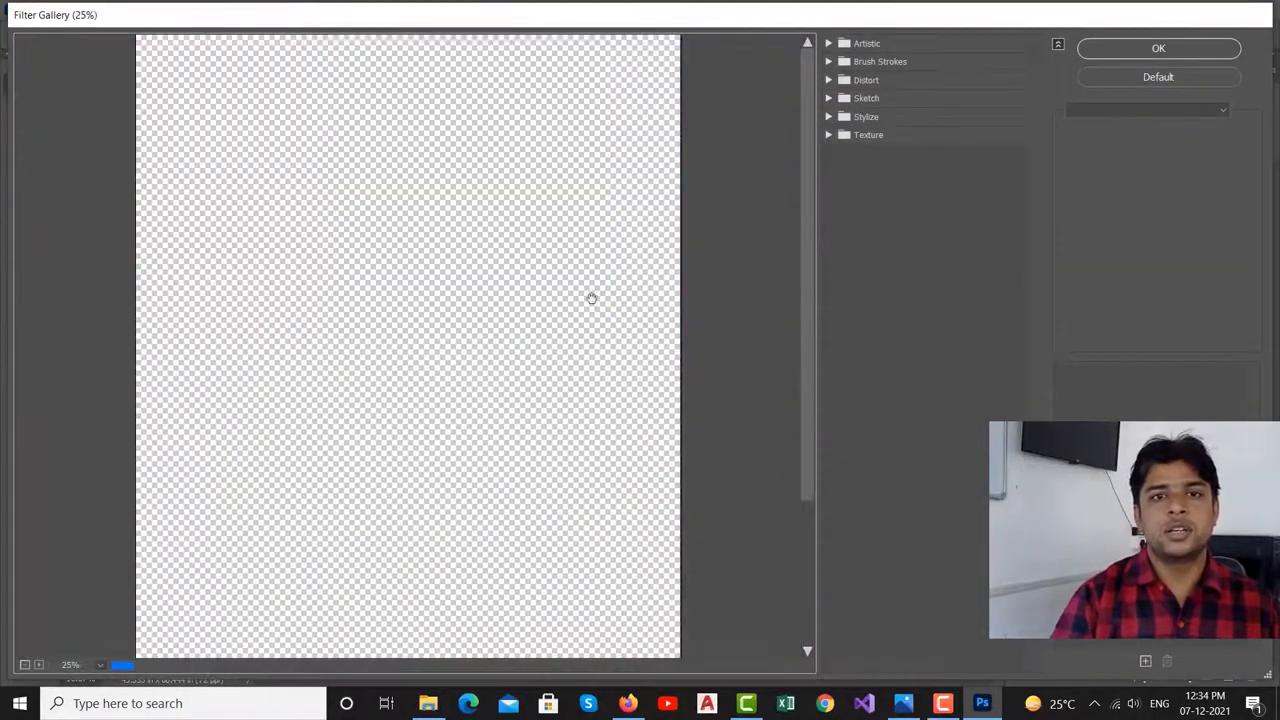
{"action": "key", "text": "ctrl+minus"}
{"action": "left_click", "coordinate": [828, 44]}
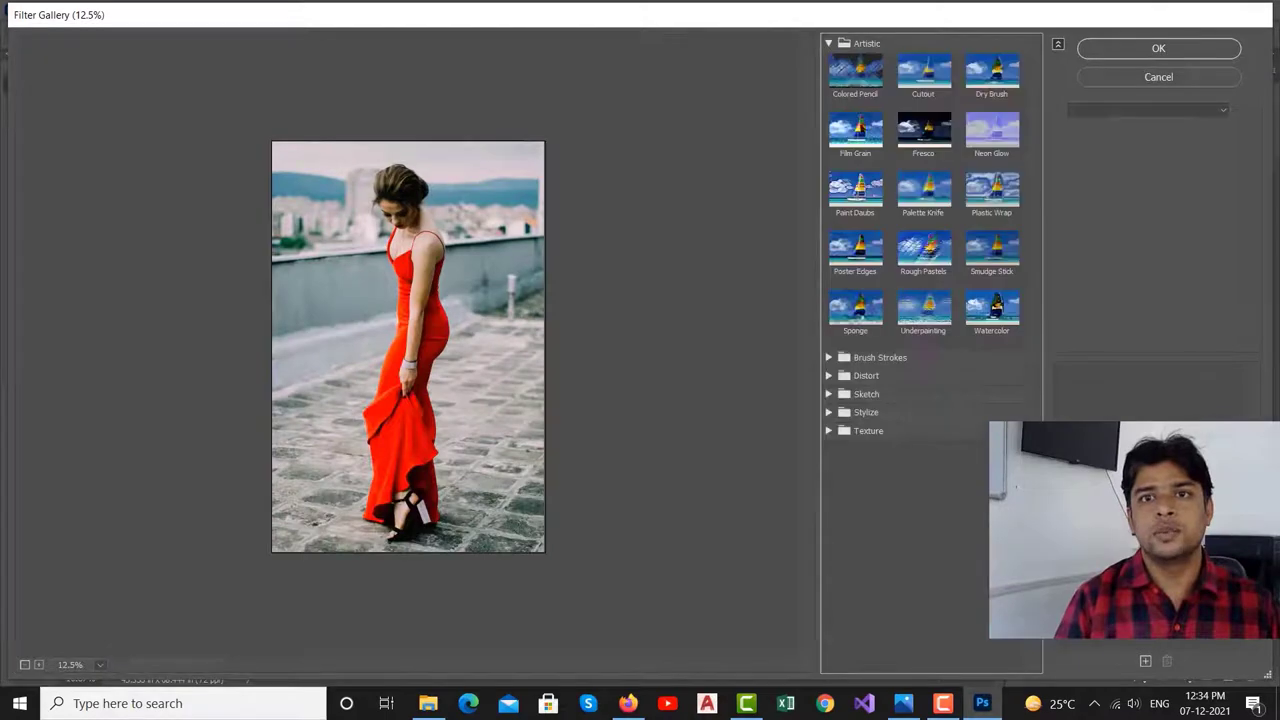
{"action": "left_click", "coordinate": [991, 133]}
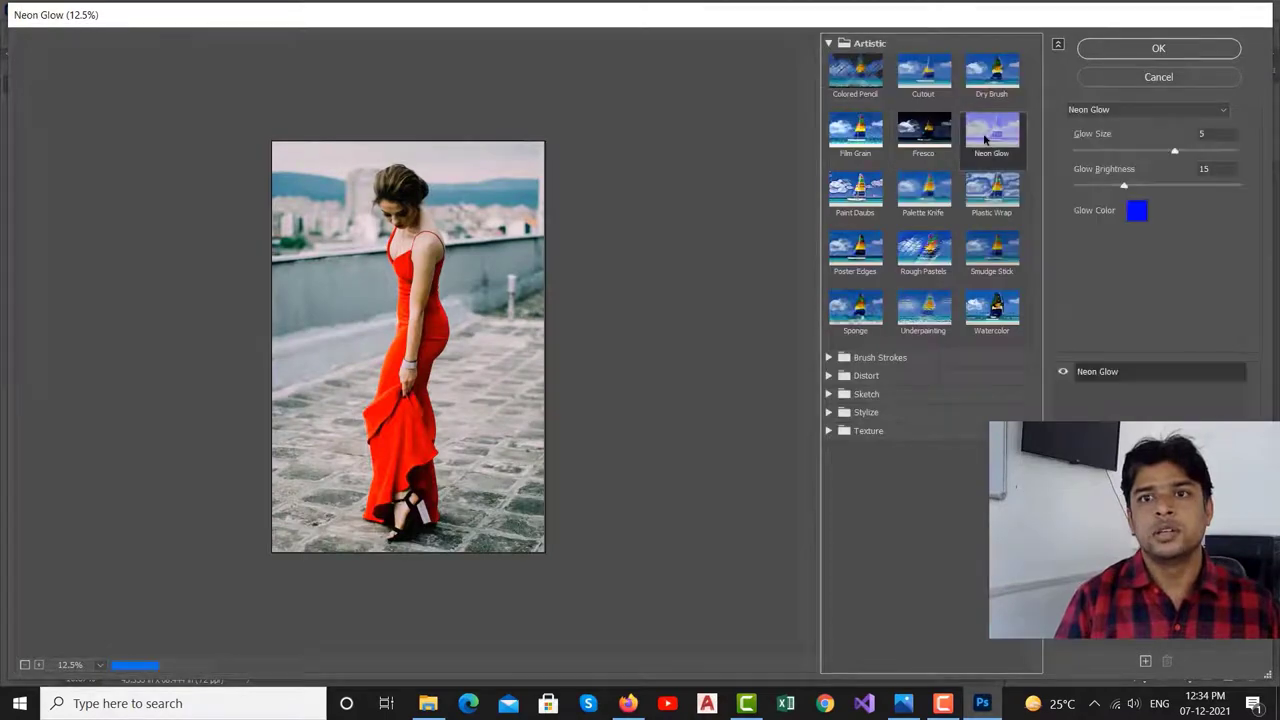
{"action": "left_click", "coordinate": [991, 190]}
{"action": "left_click", "coordinate": [987, 255]}
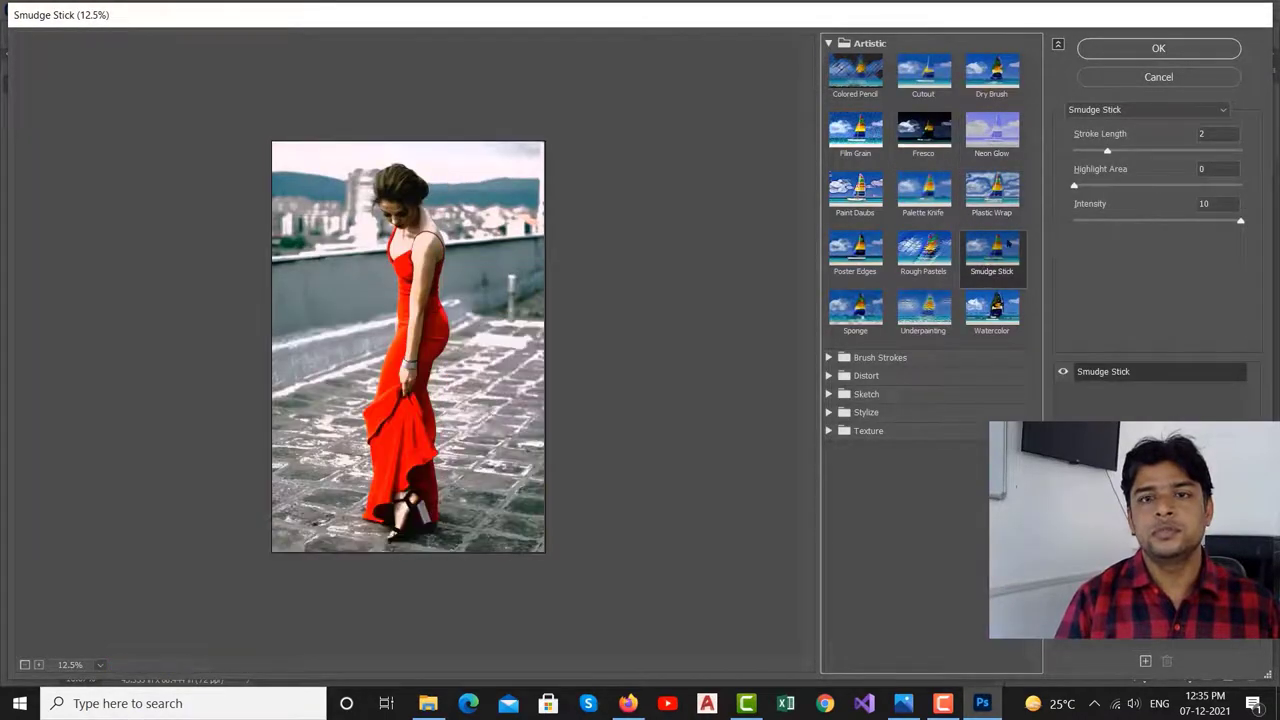
{"action": "left_click", "coordinate": [1152, 50]}
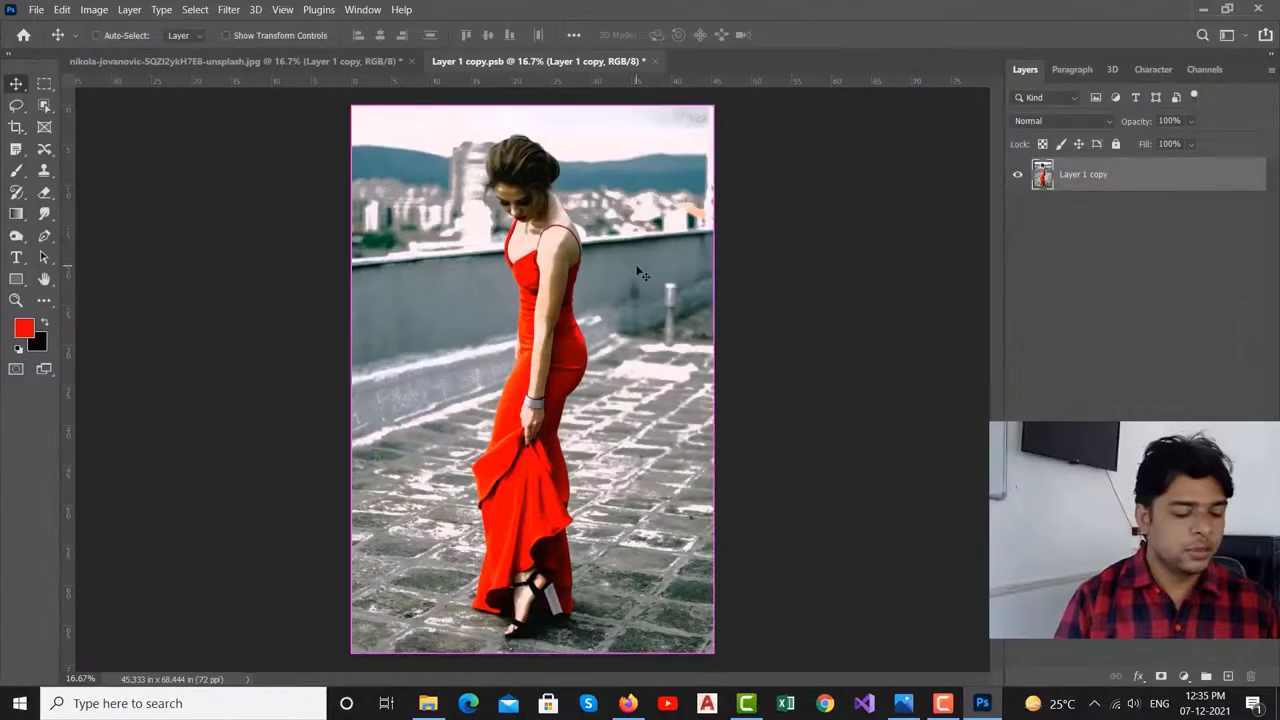
{"action": "key", "text": "ctrl+s"}
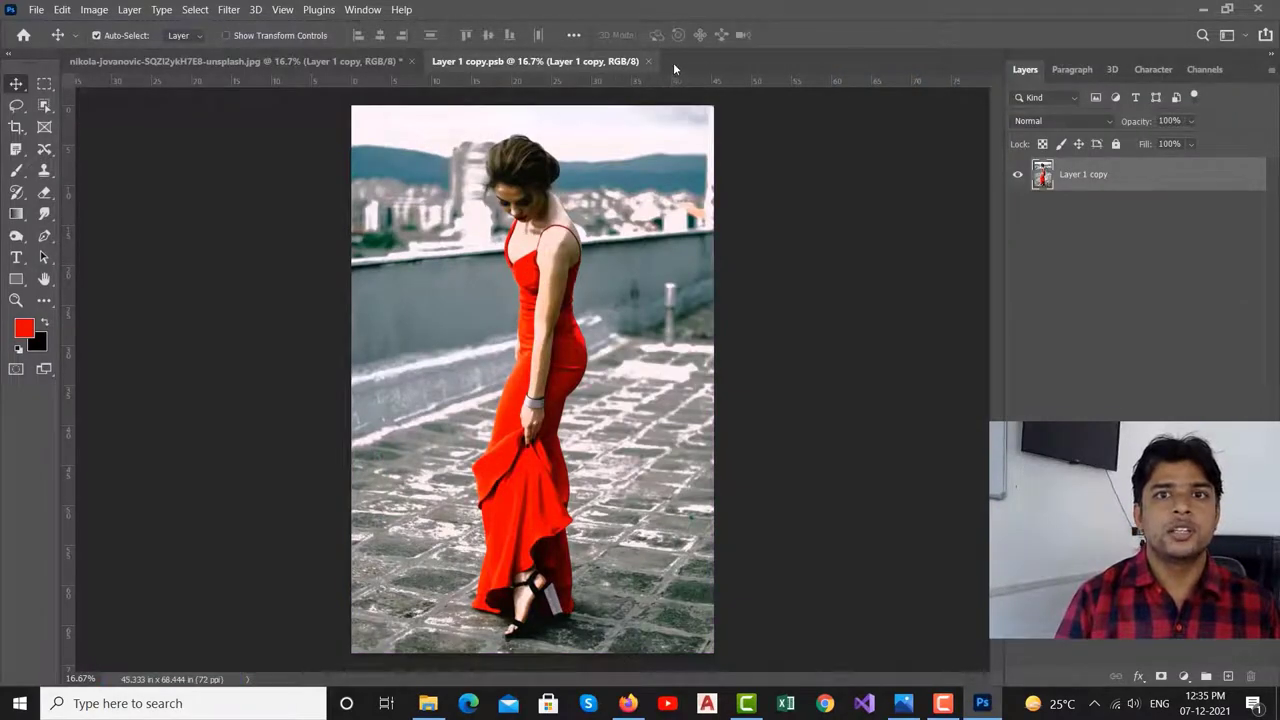
Step: Close the .psb document, hide Layer 1 copy, and show and select Layer 1
{"action": "left_click", "coordinate": [649, 62]}
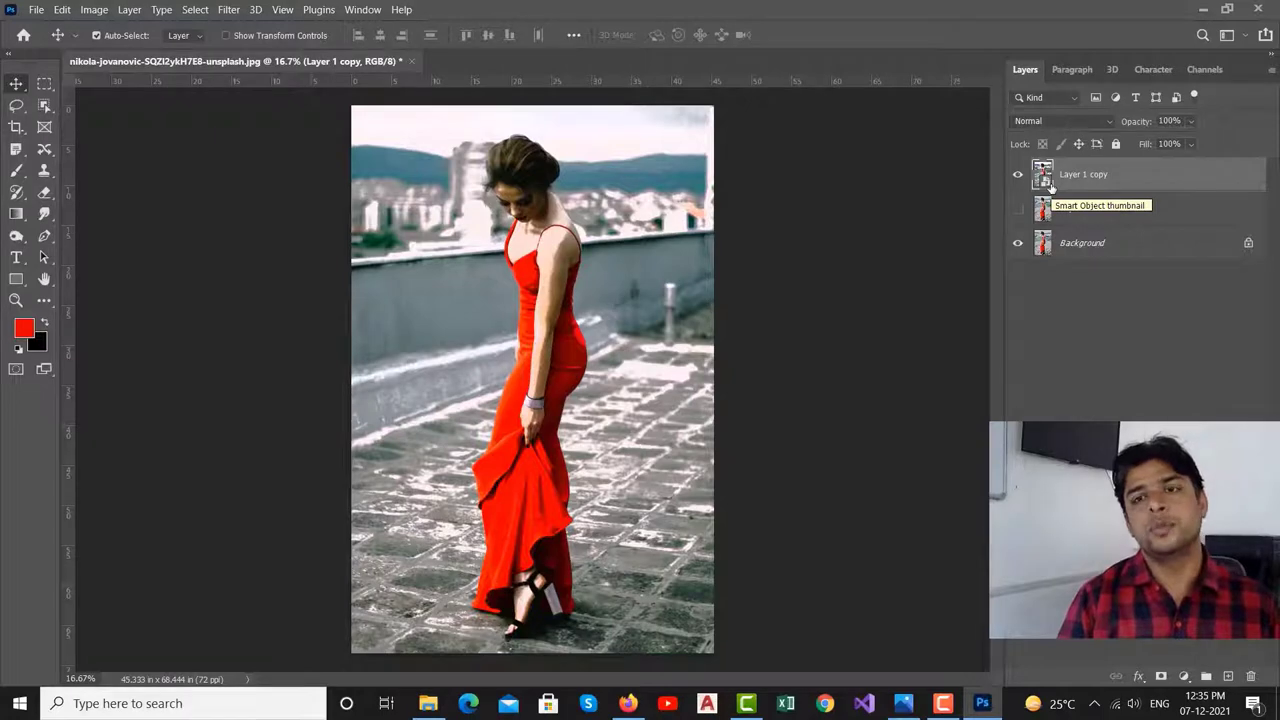
{"action": "left_click", "coordinate": [1018, 174]}
{"action": "left_click", "coordinate": [1018, 208]}
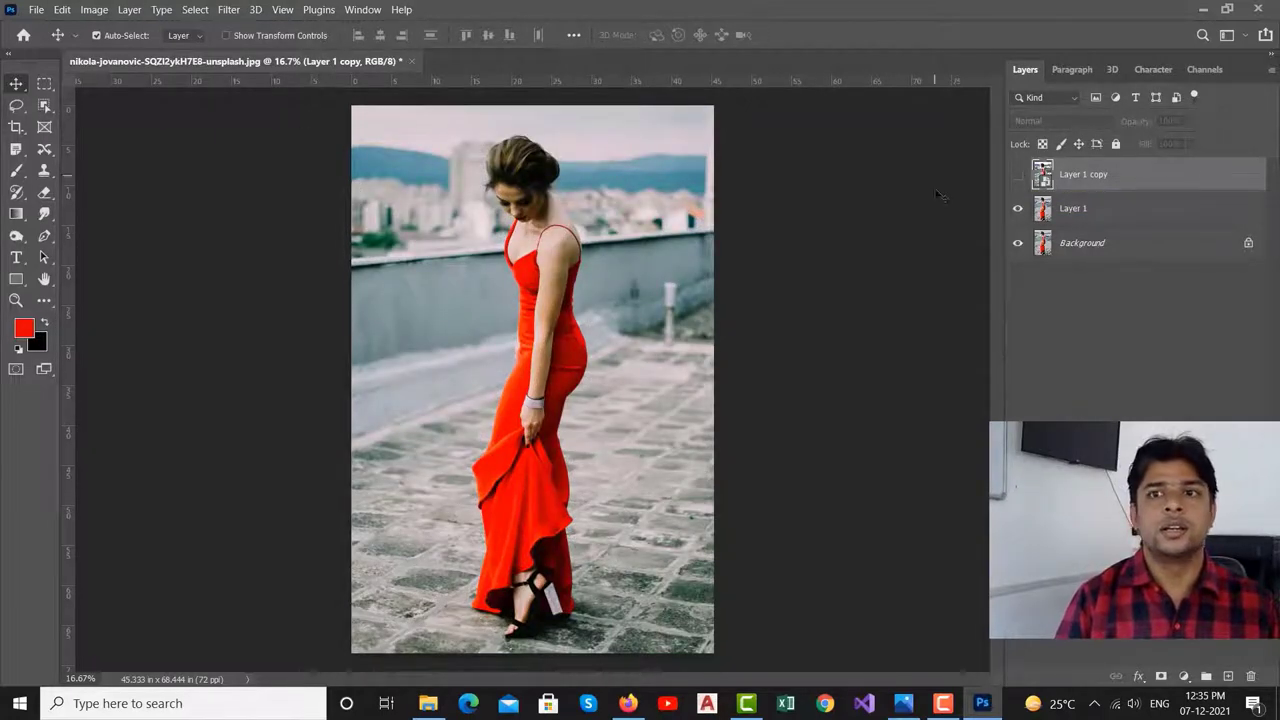
{"action": "left_click", "coordinate": [1097, 212]}
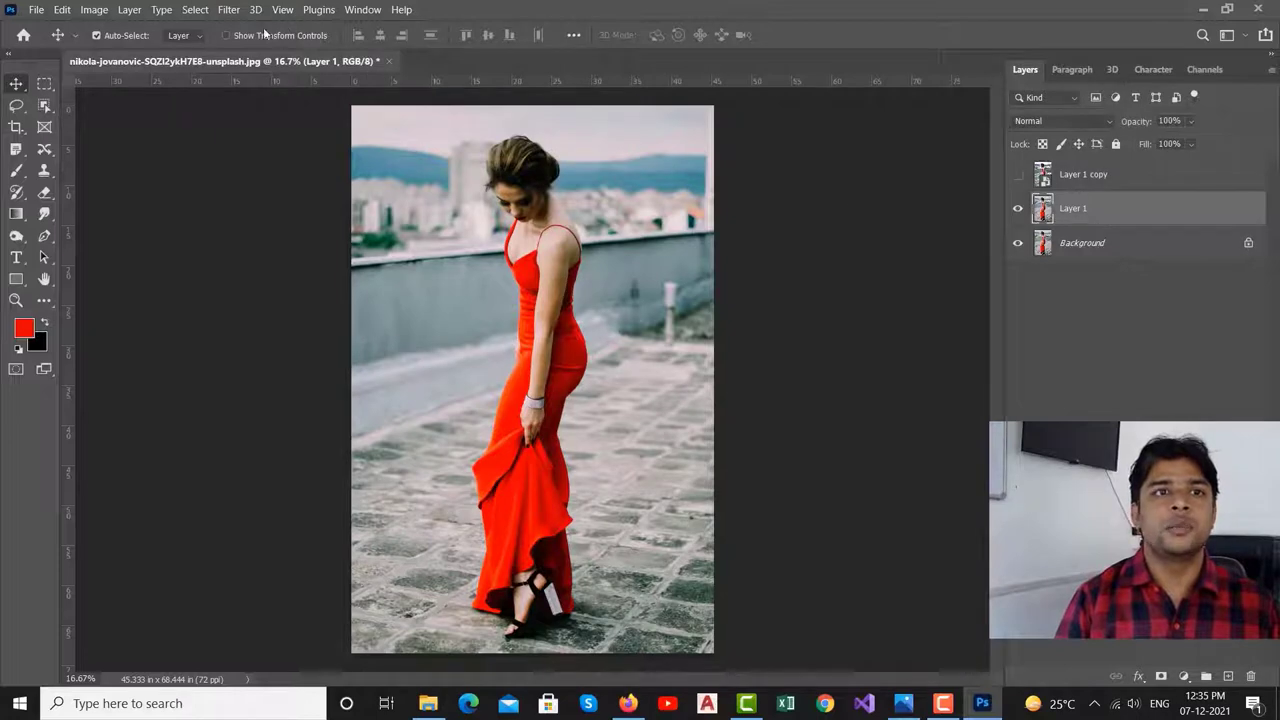
{"action": "left_click", "coordinate": [228, 9]}
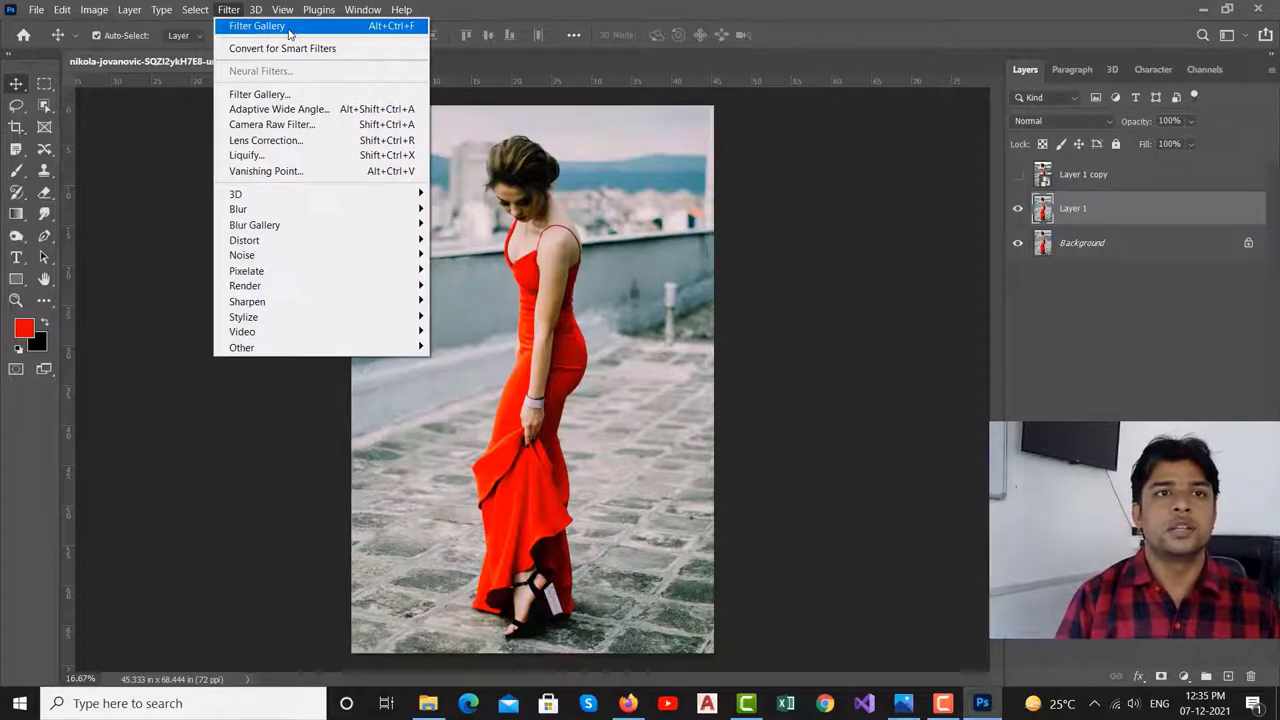
Step: Open Layer 1's Filter Gallery and expand Brush Strokes, Distort, Sketch, Stylize and Texture
{"action": "left_click", "coordinate": [230, 10]}
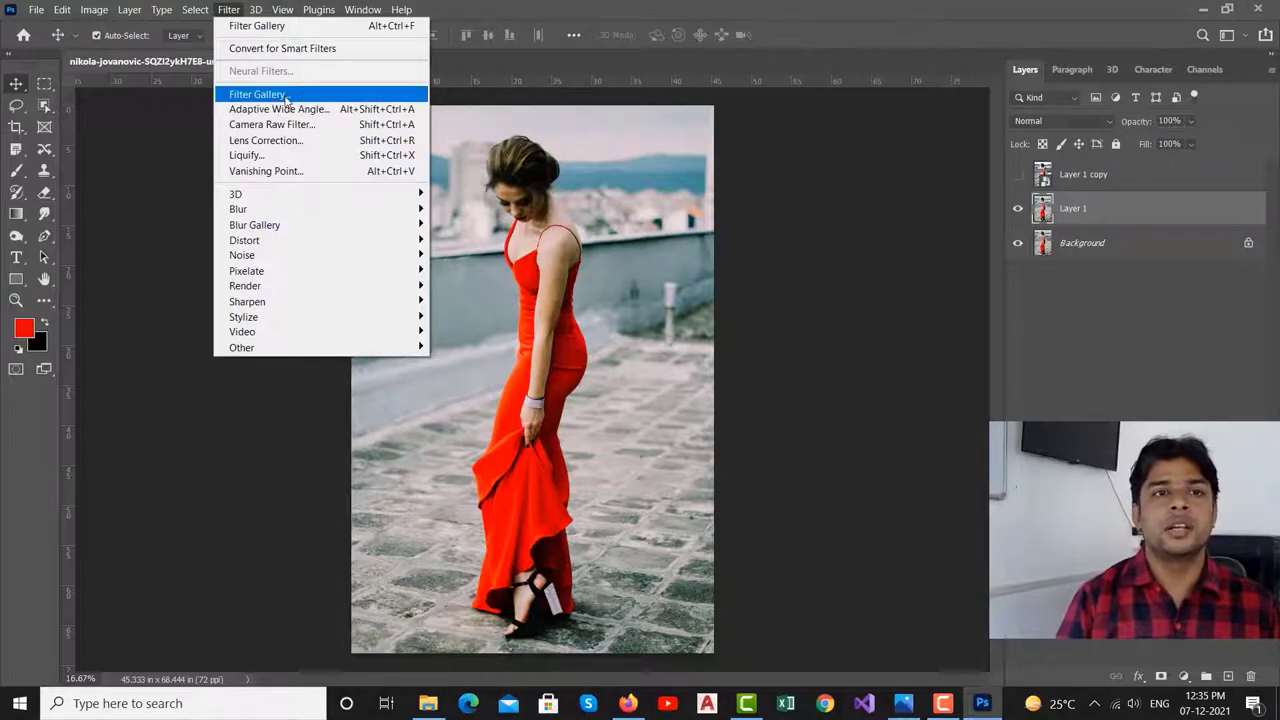
{"action": "left_click", "coordinate": [287, 96]}
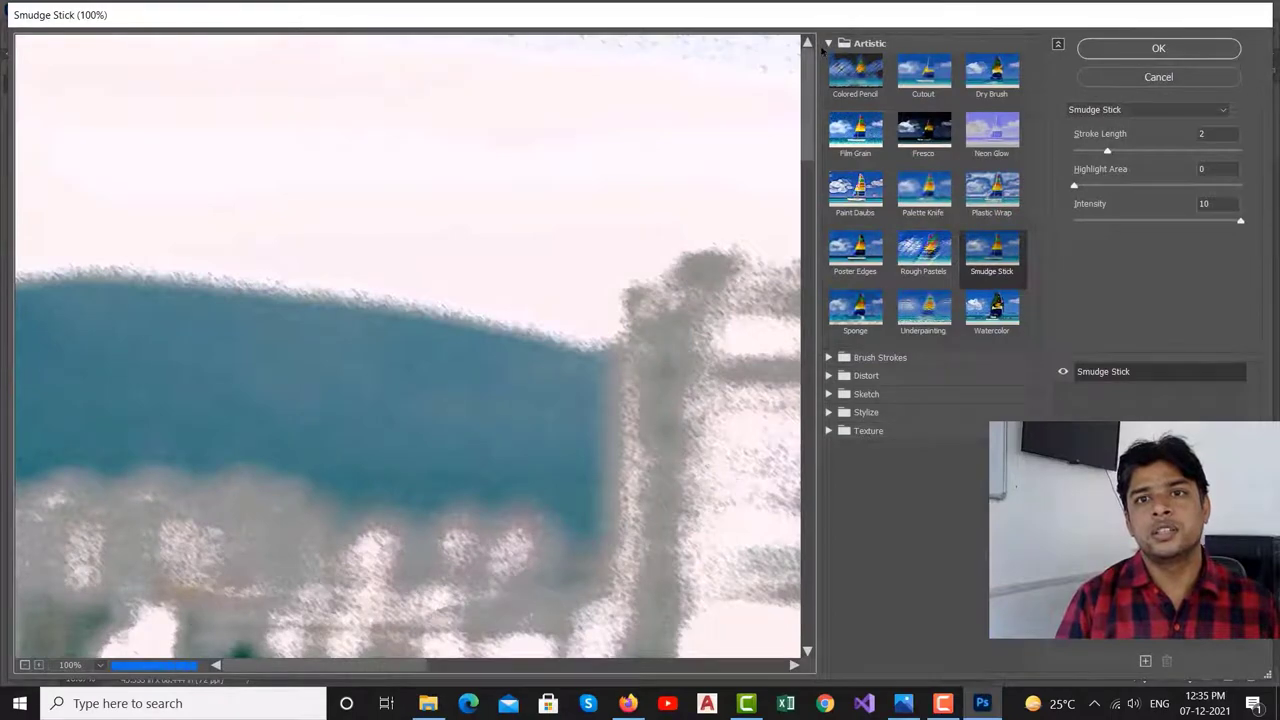
{"action": "scroll", "coordinate": [737, 140], "scroll_direction": "down", "scroll_amount": 3, "text": "alt"}
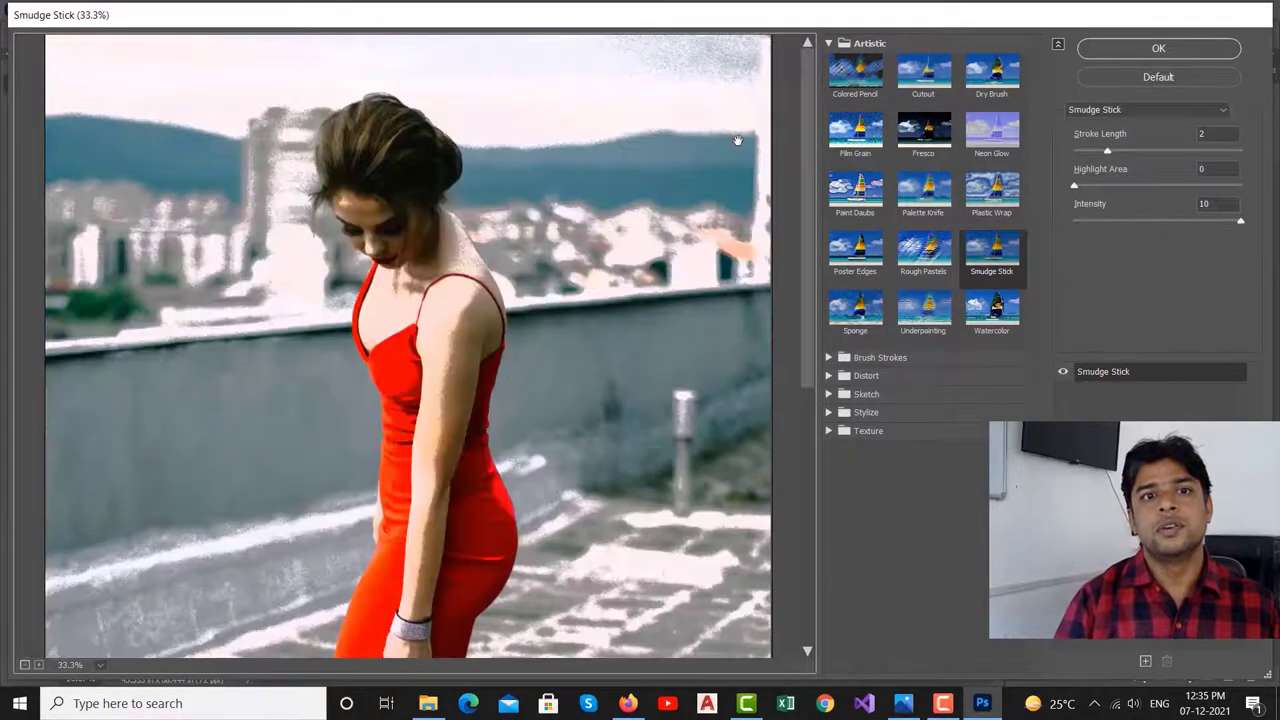
{"action": "left_click", "coordinate": [829, 358]}
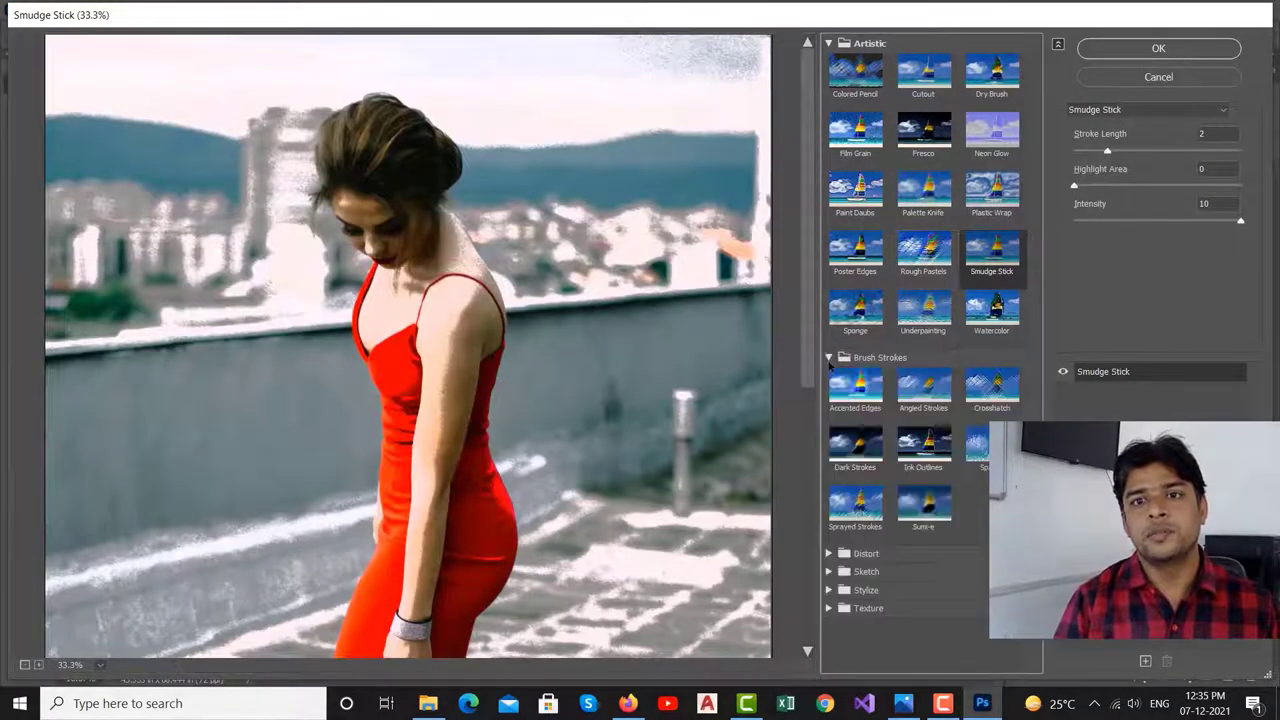
{"action": "left_click", "coordinate": [830, 554]}
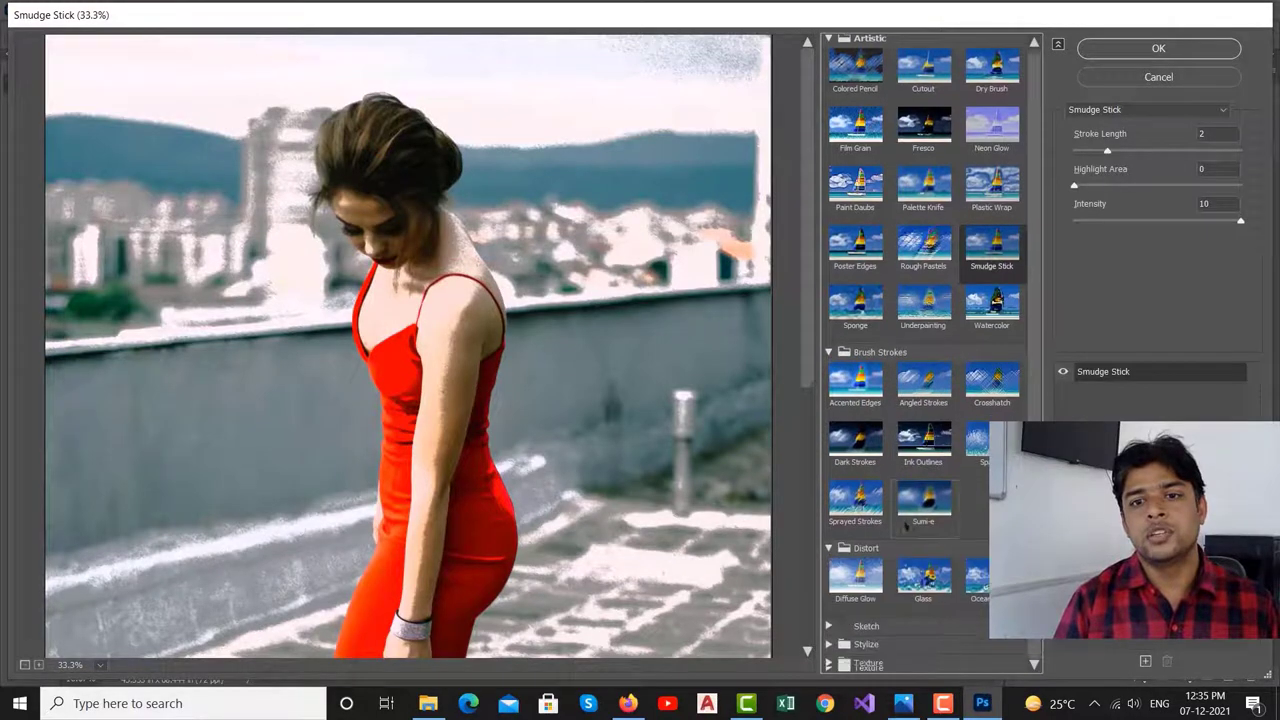
{"action": "left_click", "coordinate": [834, 626]}
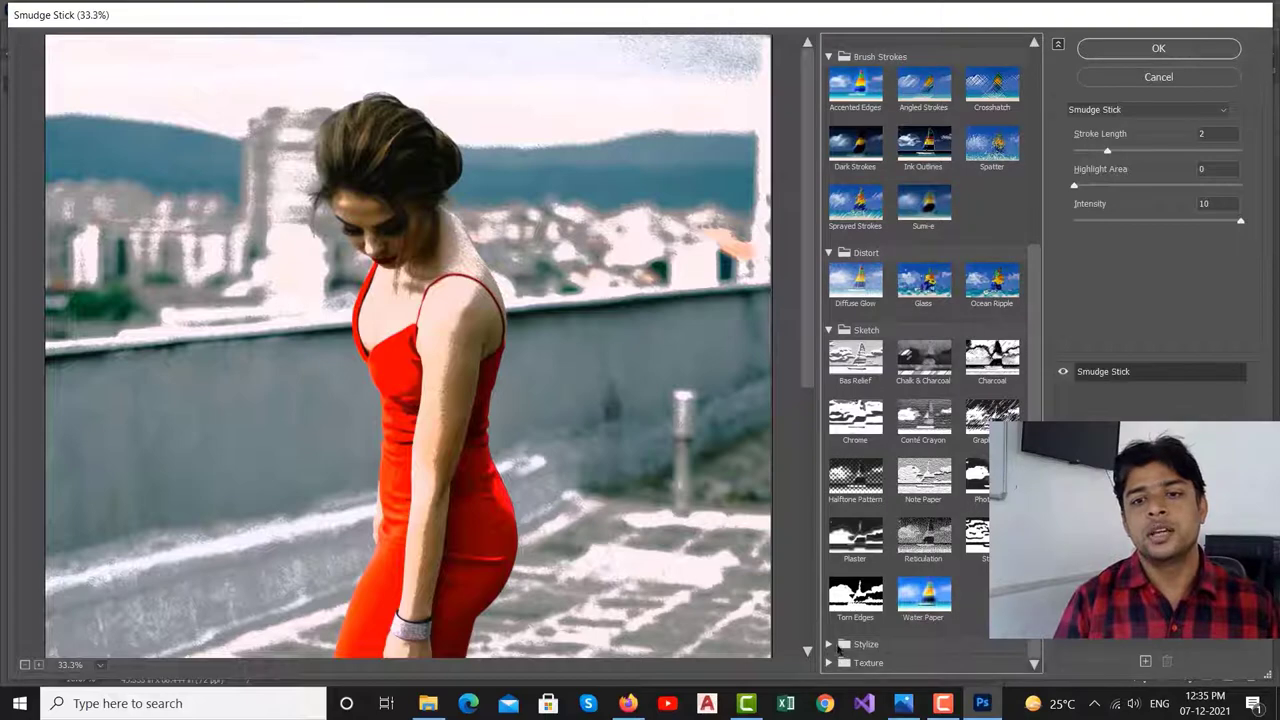
{"action": "left_click", "coordinate": [834, 645]}
{"action": "left_click", "coordinate": [834, 663]}
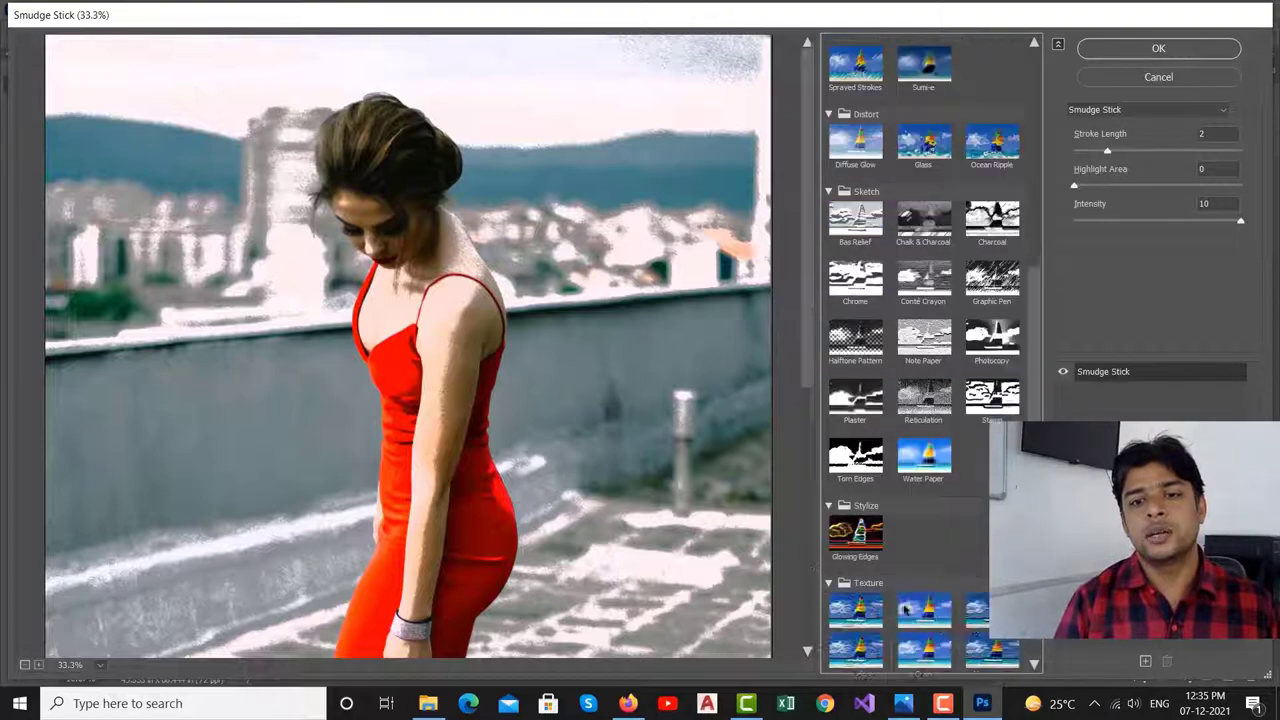
{"action": "scroll", "coordinate": [897, 595], "scroll_direction": "up", "scroll_amount": 3}
{"action": "scroll", "coordinate": [897, 595], "scroll_direction": "up", "scroll_amount": 3}
{"action": "scroll", "coordinate": [897, 595], "scroll_direction": "up", "scroll_amount": 3}
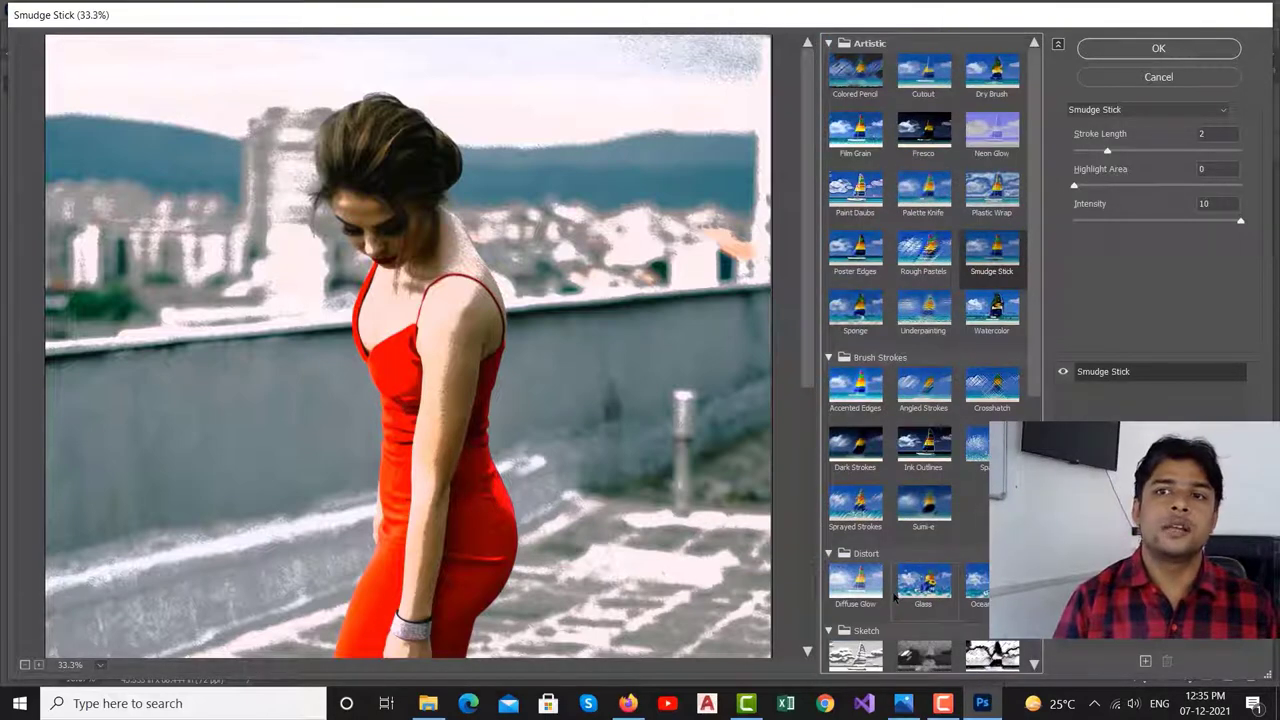
{"action": "scroll", "coordinate": [897, 595], "scroll_direction": "down", "scroll_amount": 3}
Step: Preview Bas Relief, Charcoal, Conté Crayon, Graphic Pen, Halftone Pattern, Note Paper and Stamp effects
{"action": "left_click", "coordinate": [852, 378]}
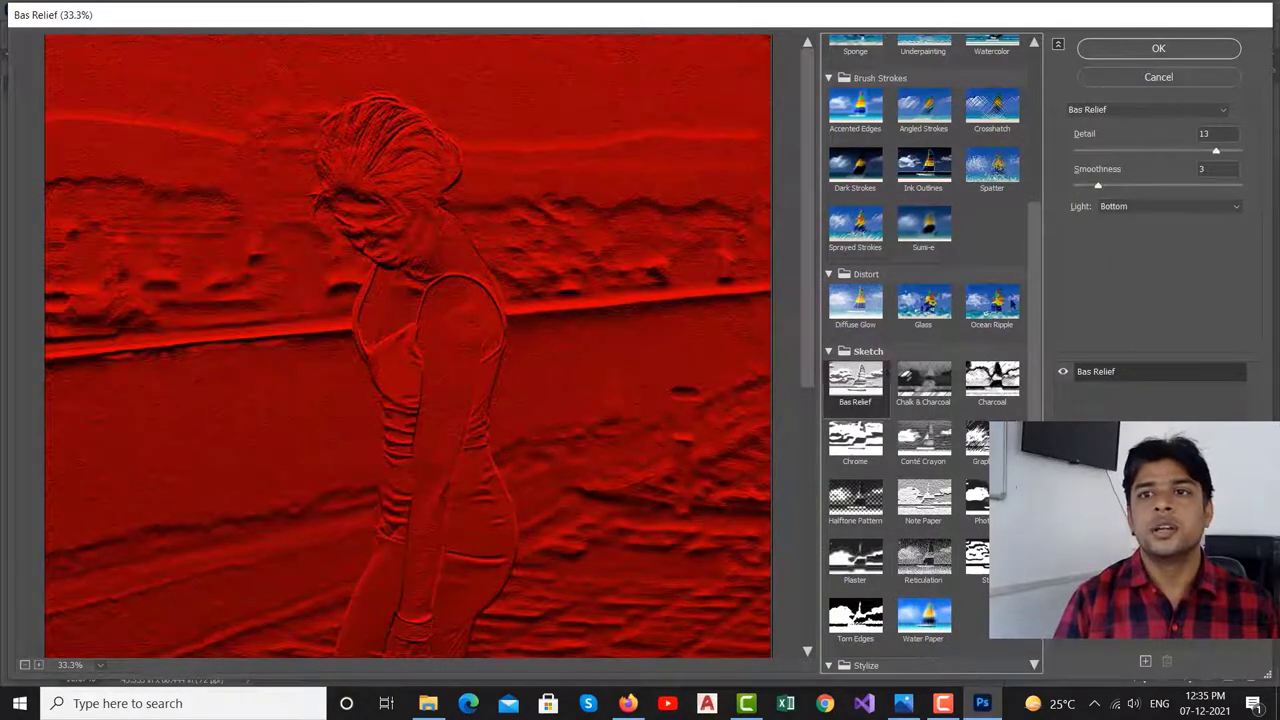
{"action": "left_click_drag", "start_coordinate": [1215, 150], "coordinate": [1154, 150]}
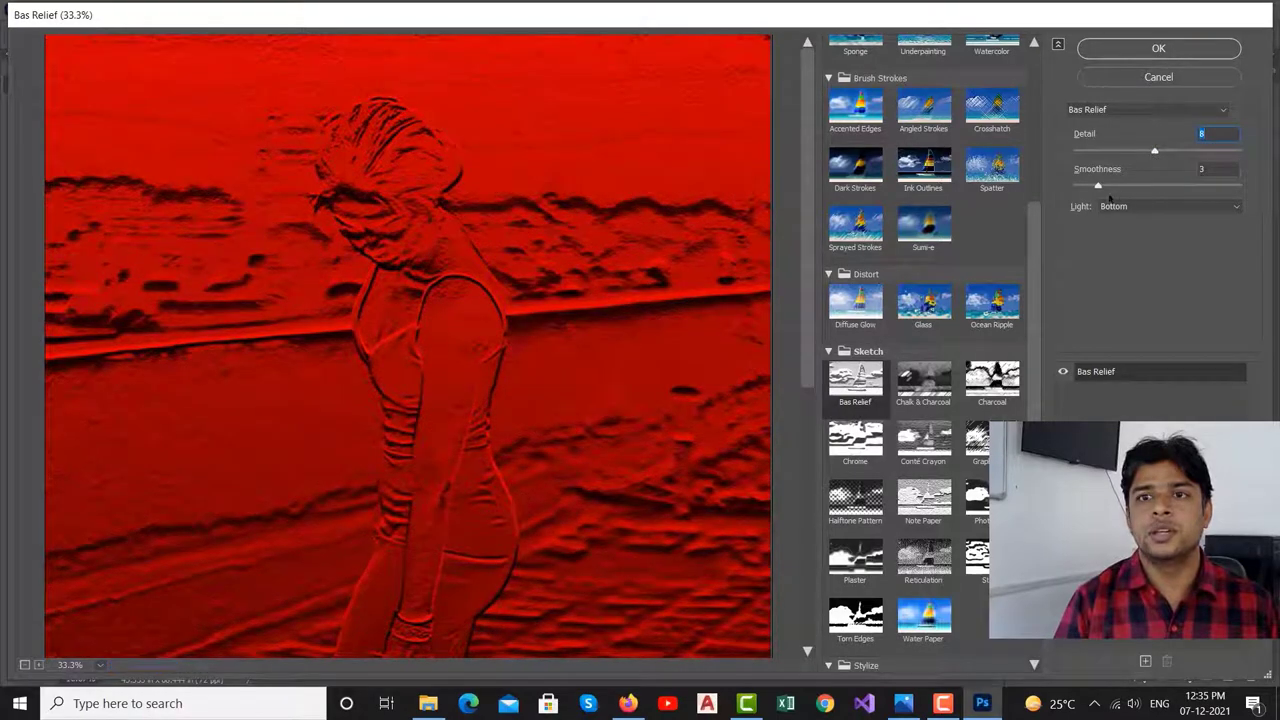
{"action": "mouse_move", "coordinate": [1099, 188]}
{"action": "left_mouse_down"}
{"action": "mouse_move", "coordinate": [1191, 191]}
{"action": "mouse_move", "coordinate": [1165, 196]}
{"action": "left_mouse_up"}
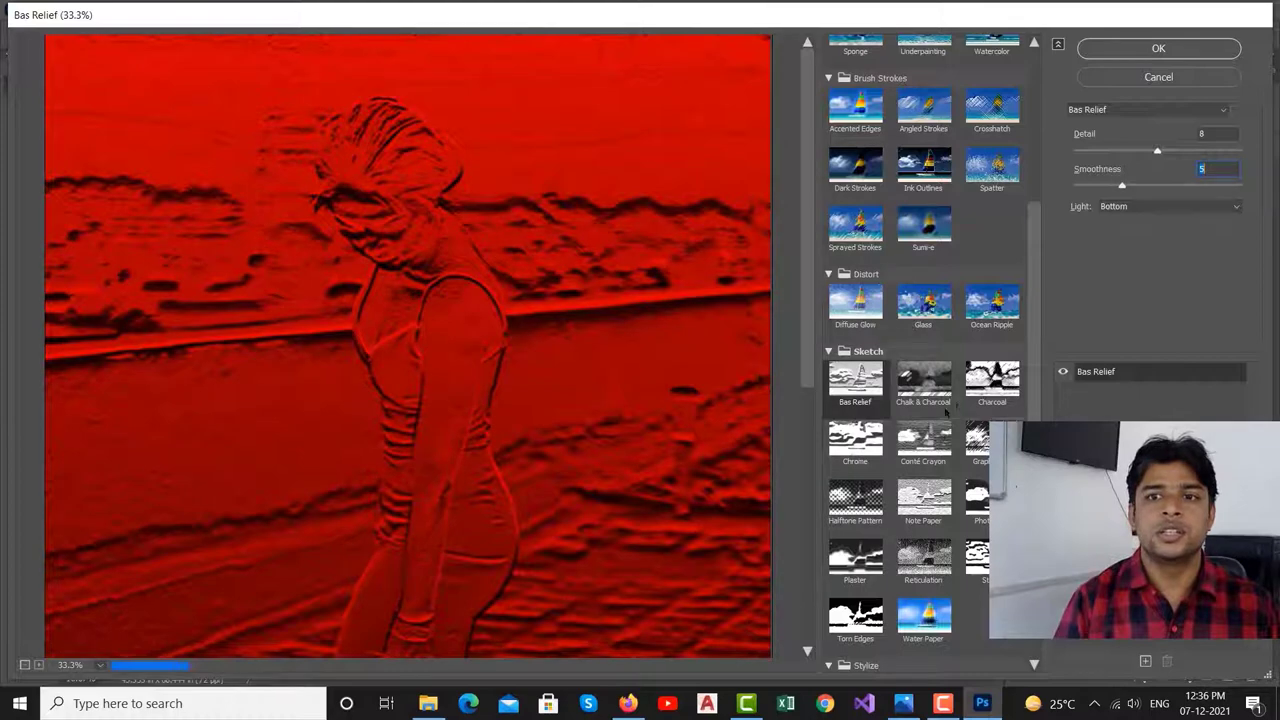
{"action": "left_click", "coordinate": [992, 382]}
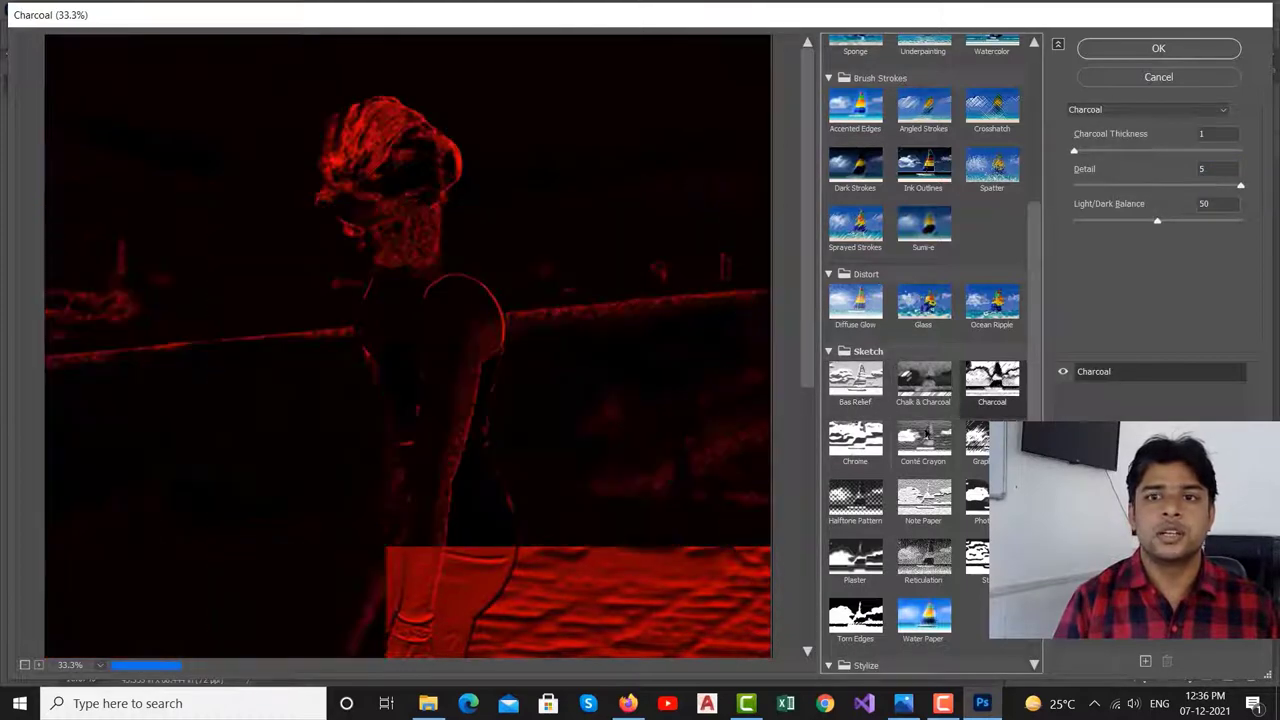
{"action": "left_click", "coordinate": [923, 440]}
{"action": "left_click", "coordinate": [976, 440]}
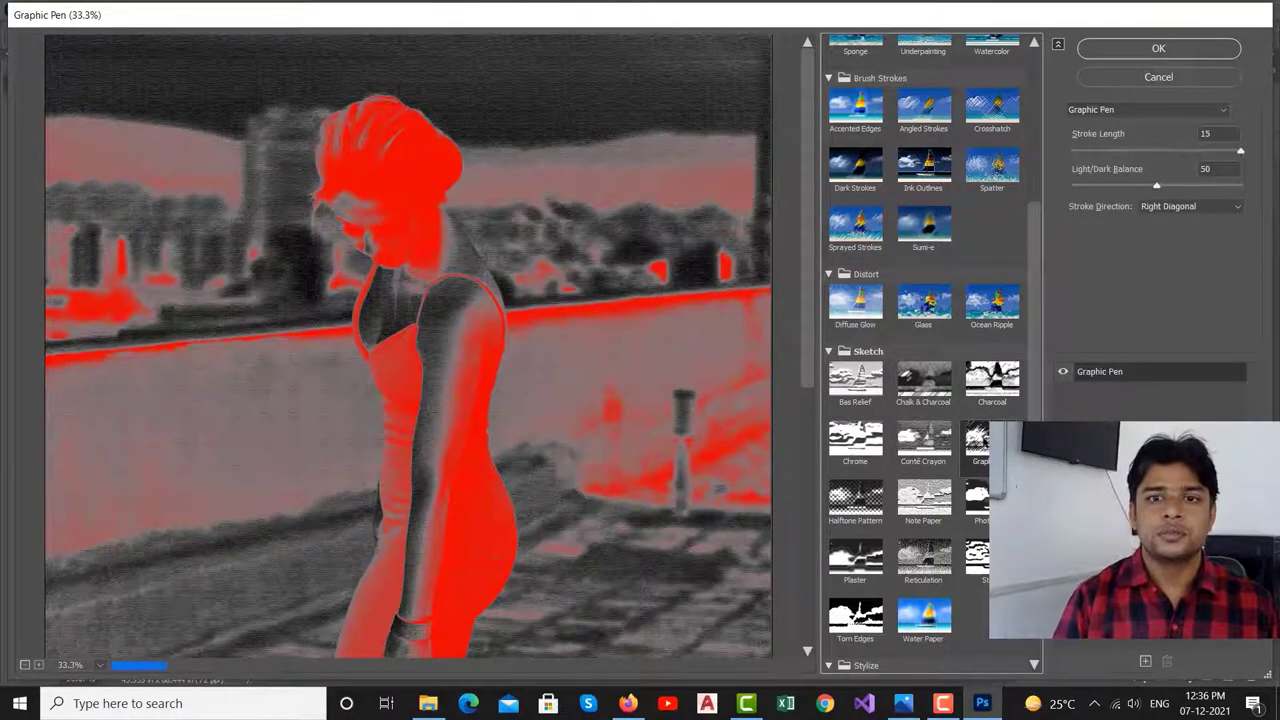
{"action": "left_click", "coordinate": [858, 500]}
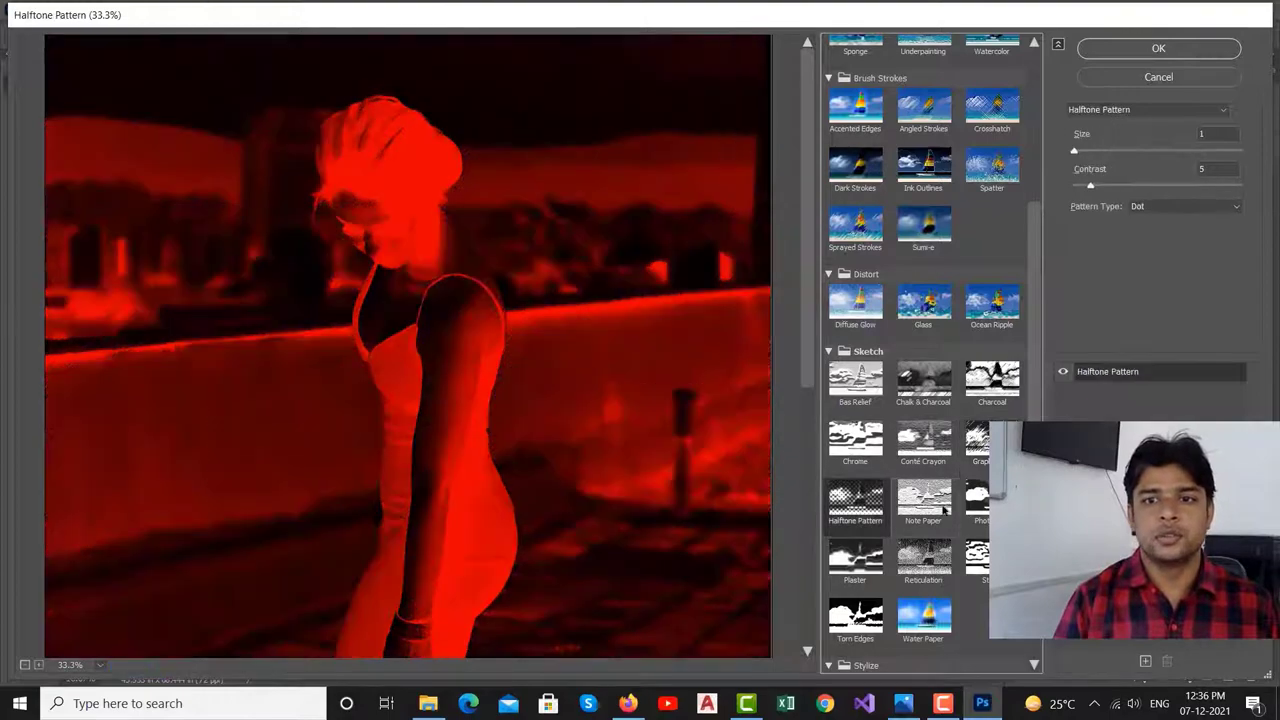
{"action": "left_click", "coordinate": [943, 505]}
{"action": "left_click", "coordinate": [976, 560]}
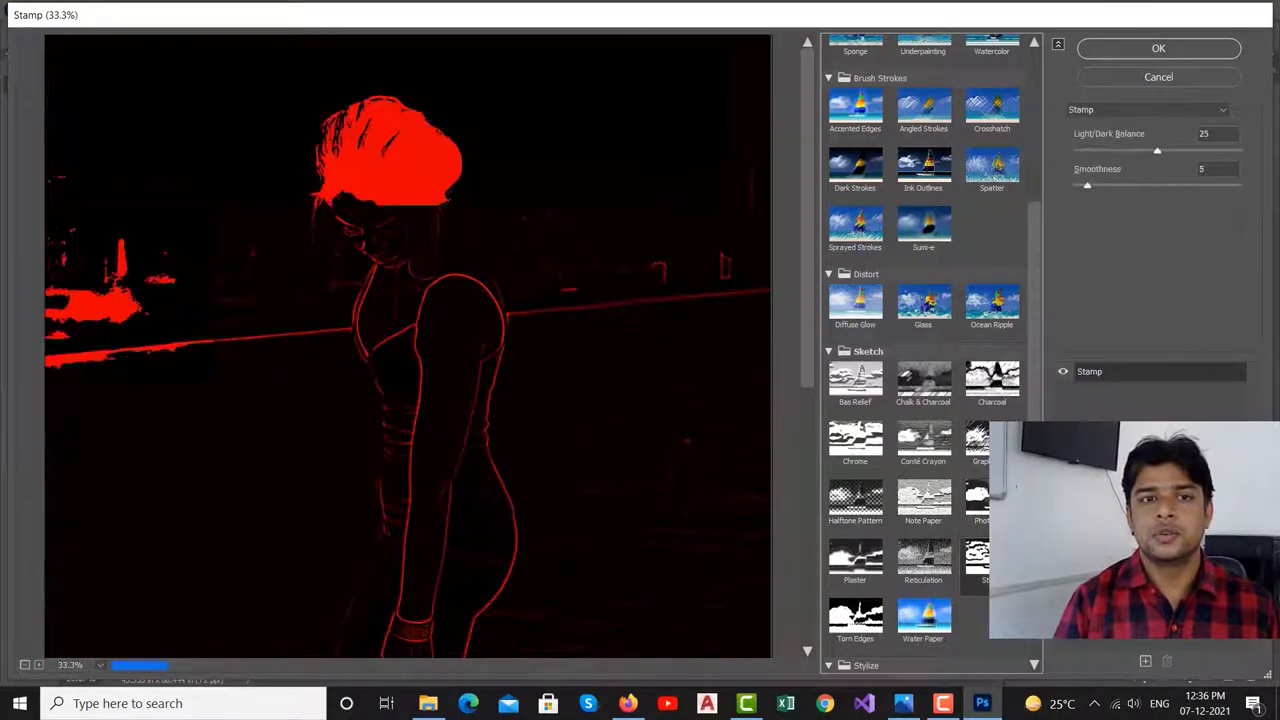
Step: Apply the Photocopy filter to Layer 1 with Detail 16 and Darkness 13
{"action": "left_click", "coordinate": [976, 500]}
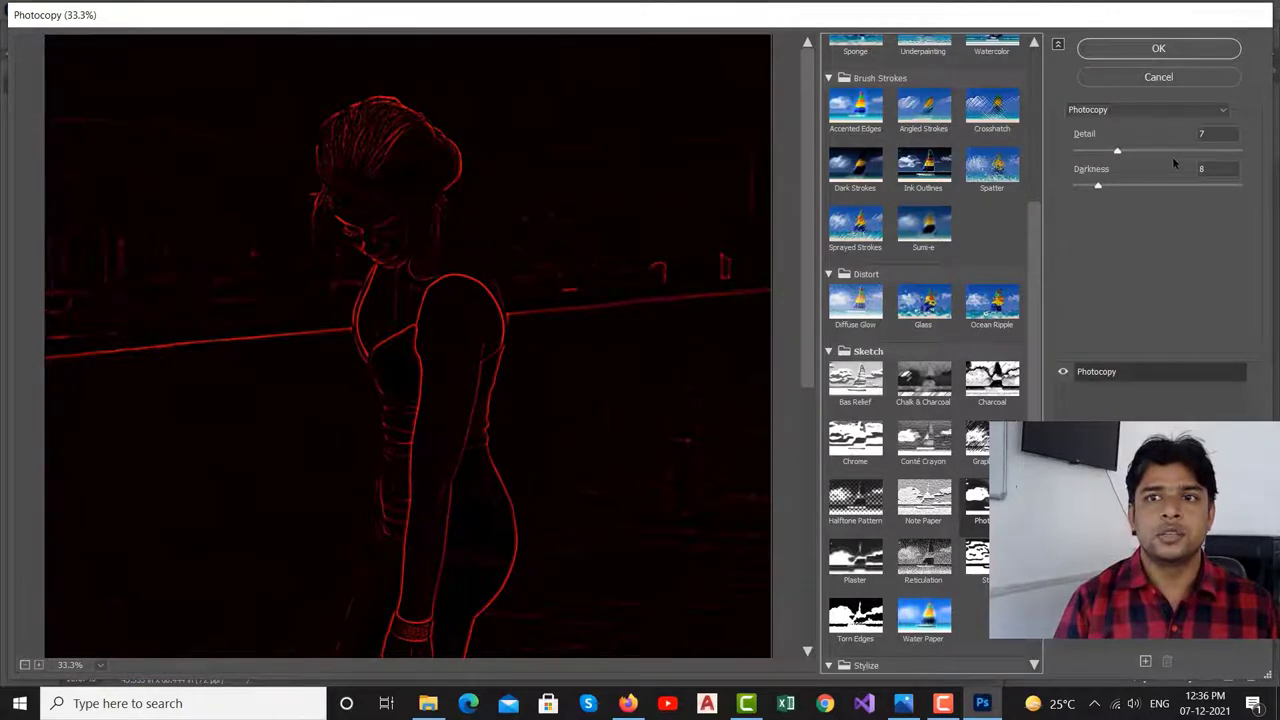
{"action": "left_click_drag", "start_coordinate": [1118, 152], "coordinate": [1182, 152]}
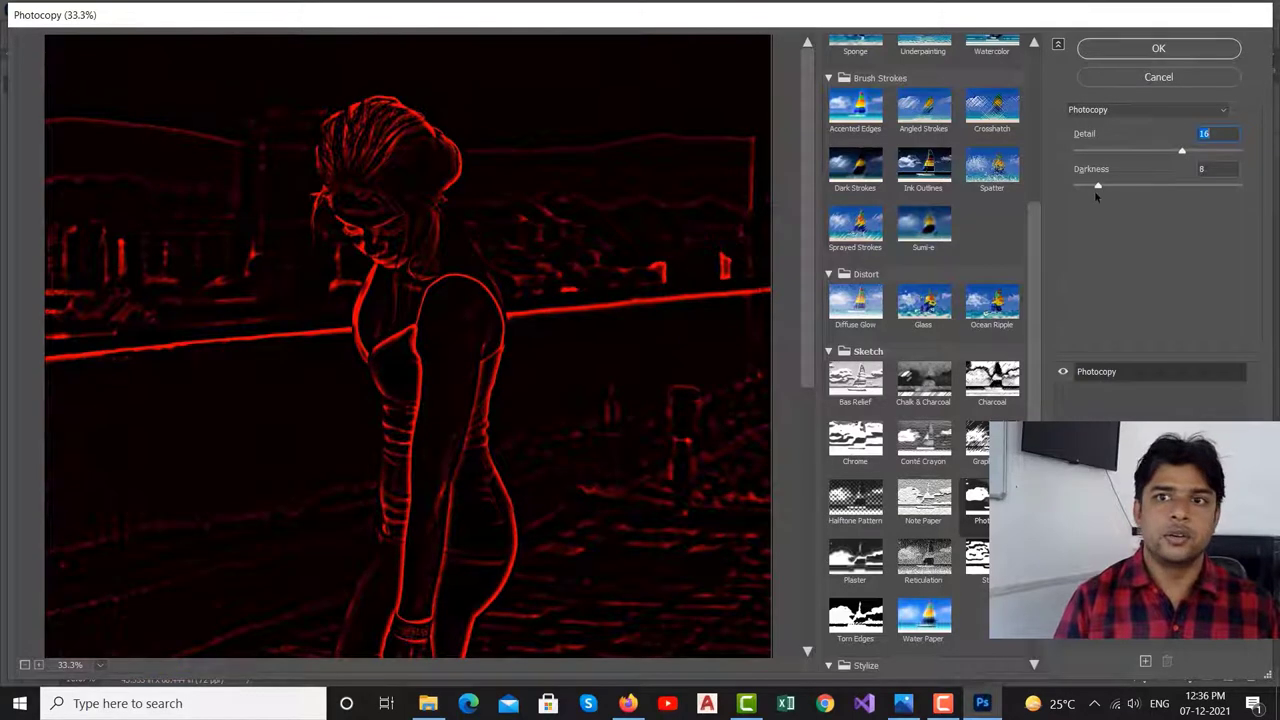
{"action": "left_click_drag", "start_coordinate": [1097, 186], "coordinate": [1183, 186]}
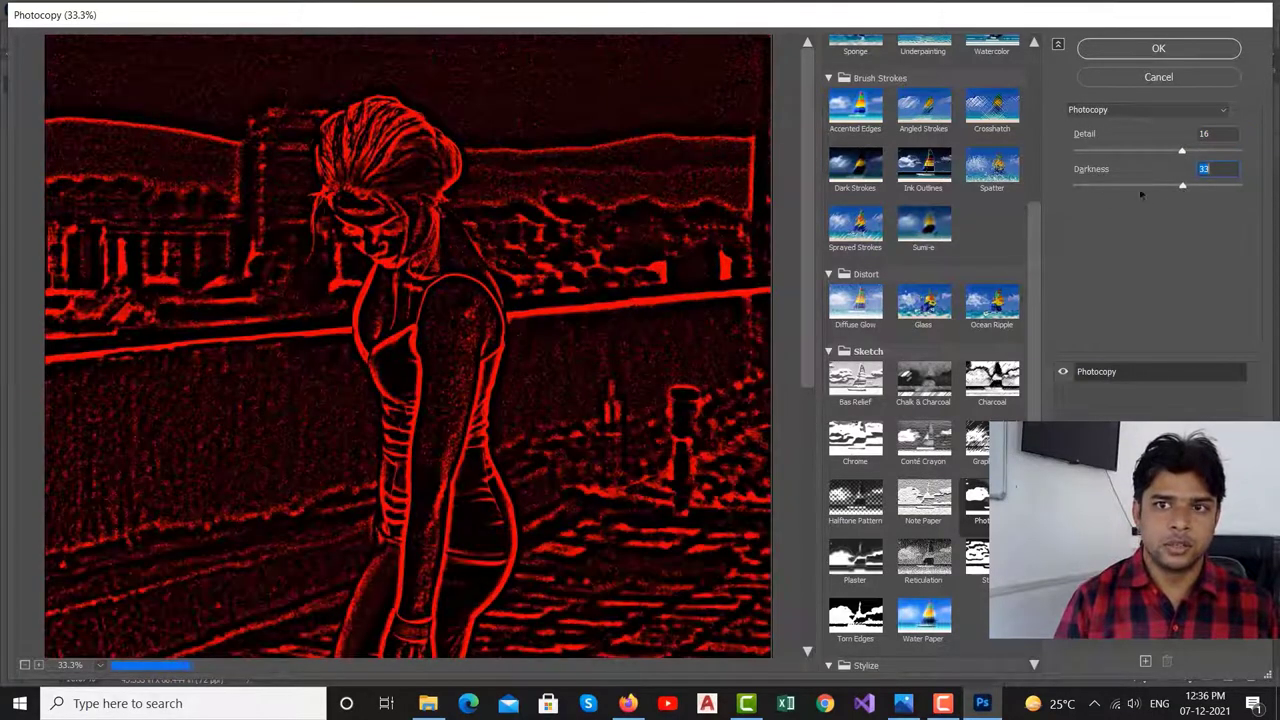
{"action": "mouse_move", "coordinate": [1182, 187]}
{"action": "left_mouse_down"}
{"action": "mouse_move", "coordinate": [1074, 187]}
{"action": "mouse_move", "coordinate": [1113, 197]}
{"action": "left_mouse_up"}
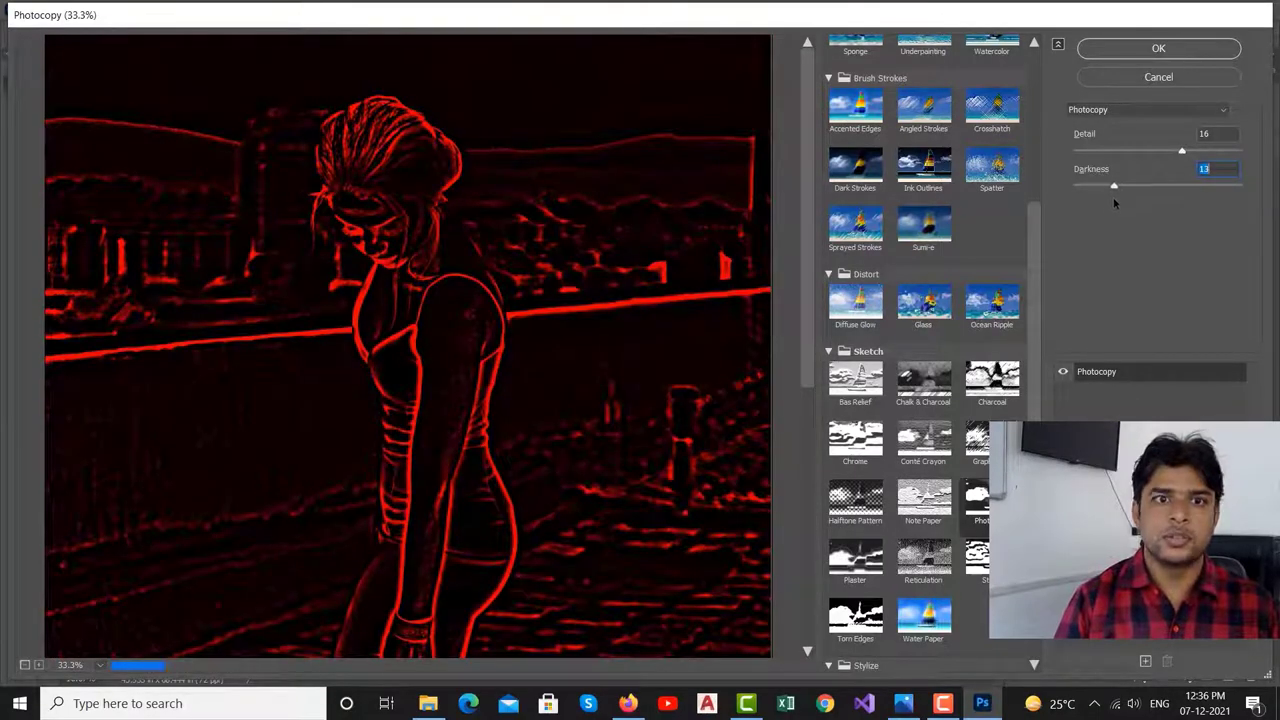
{"action": "left_click", "coordinate": [1178, 54]}
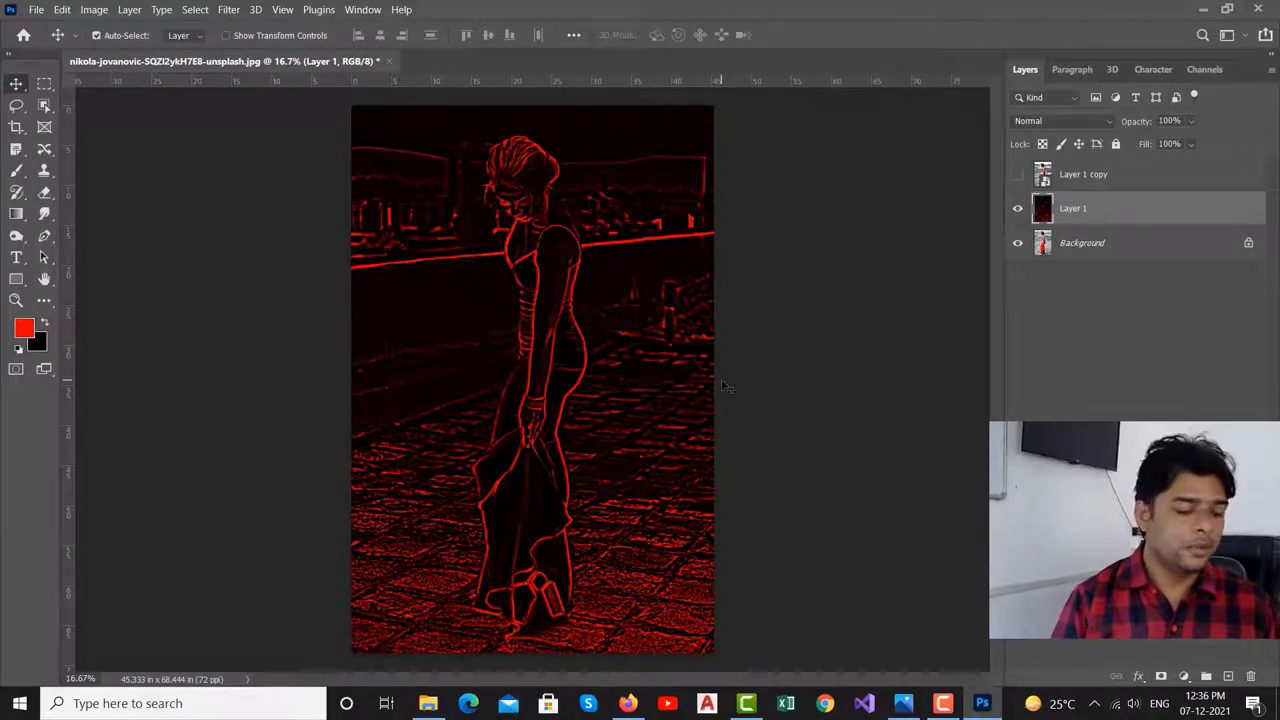
Step: Undo the Photocopy effect and open the Camera Raw Filter on Layer 1
{"action": "key", "text": "ctrl"}
{"action": "key", "text": "ctrl+z"}
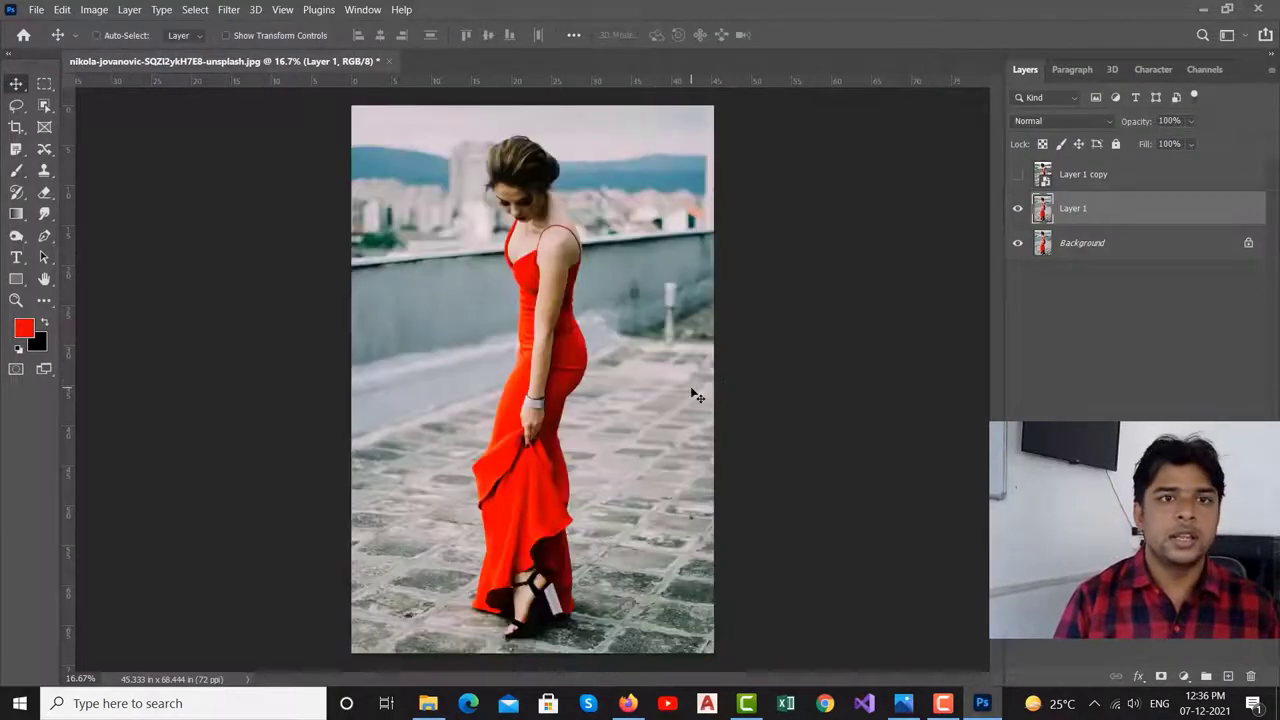
{"action": "left_click", "coordinate": [228, 9]}
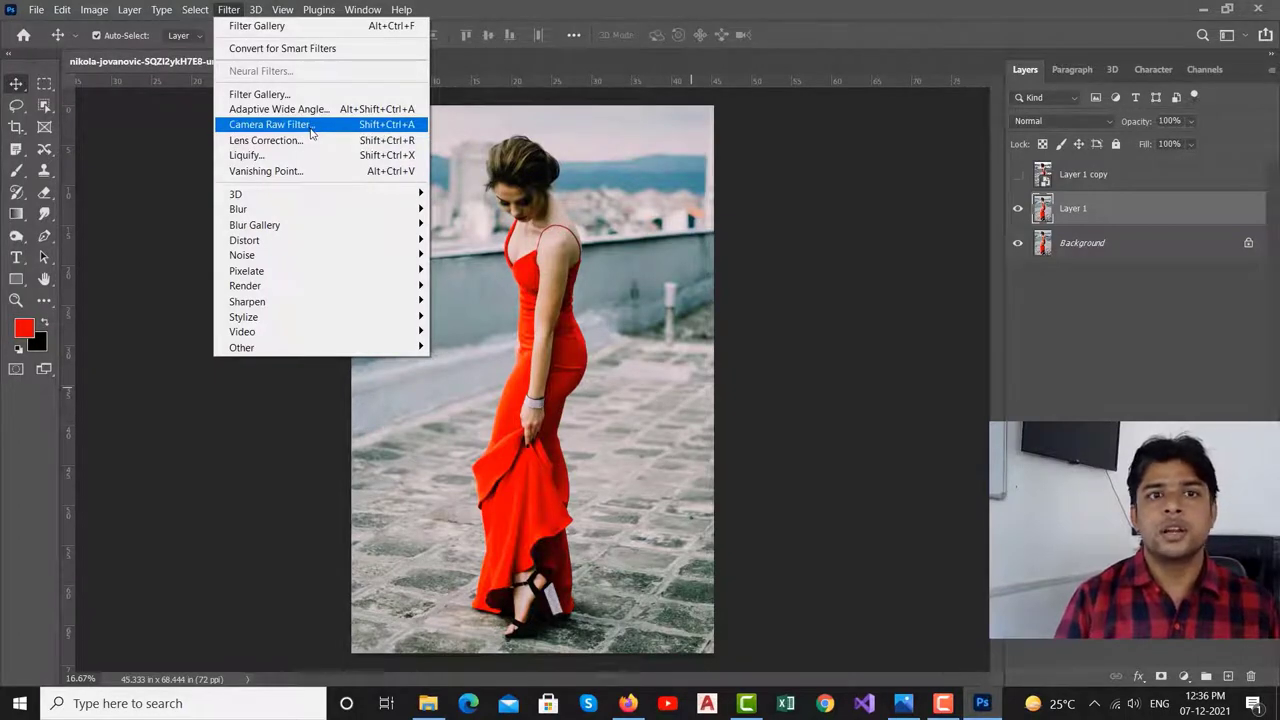
{"action": "left_click", "coordinate": [311, 131]}
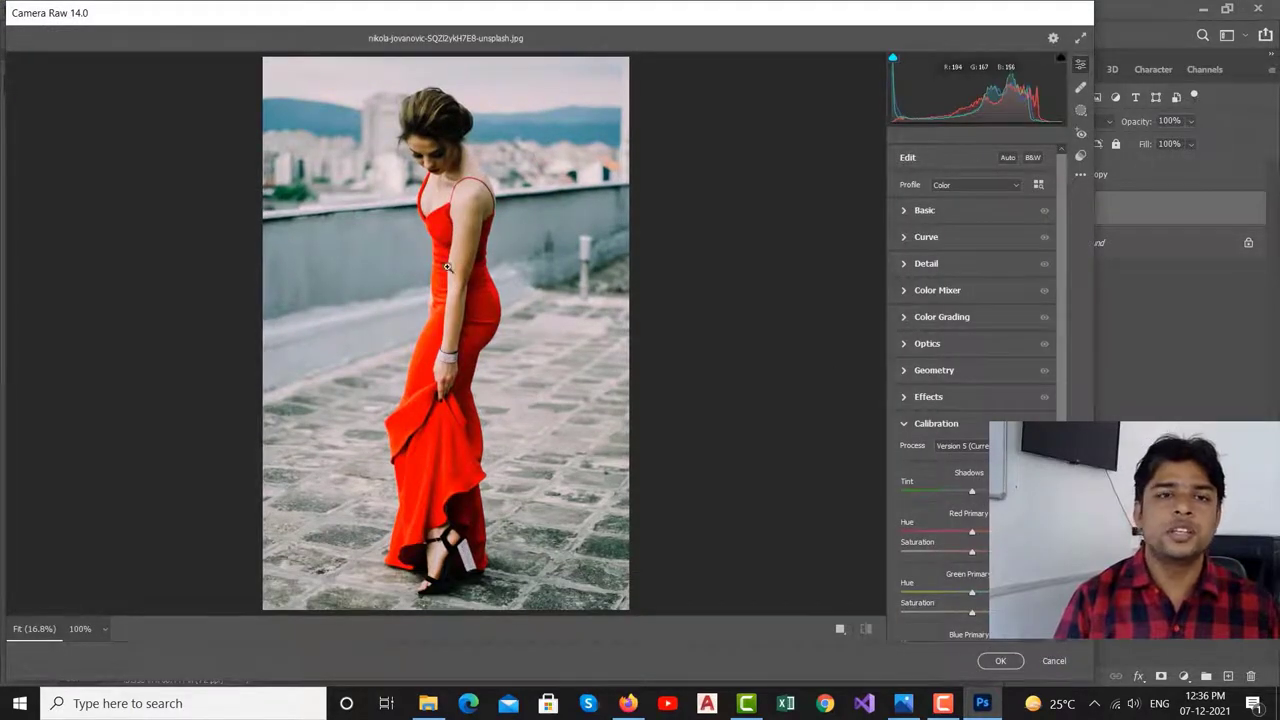
Step: Set Temperature -5, Tint +21, Exposure +0.35, Contrast -21, Highlights +21, Whites -2, Blacks +20
{"action": "left_click", "coordinate": [906, 211]}
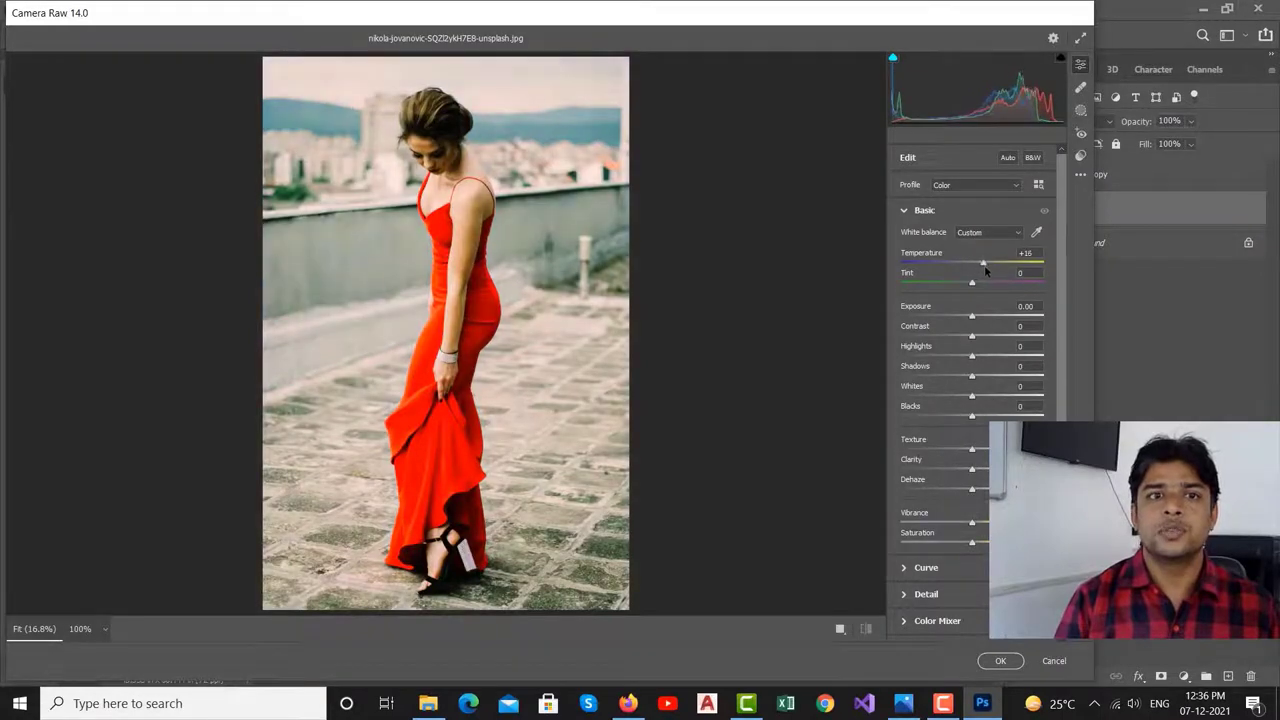
{"action": "mouse_move", "coordinate": [975, 267]}
{"action": "left_mouse_down"}
{"action": "mouse_move", "coordinate": [980, 318]}
{"action": "mouse_move", "coordinate": [958, 336]}
{"action": "mouse_move", "coordinate": [987, 357]}
{"action": "mouse_move", "coordinate": [968, 384]}
{"action": "mouse_move", "coordinate": [987, 421]}
{"action": "left_mouse_up"}
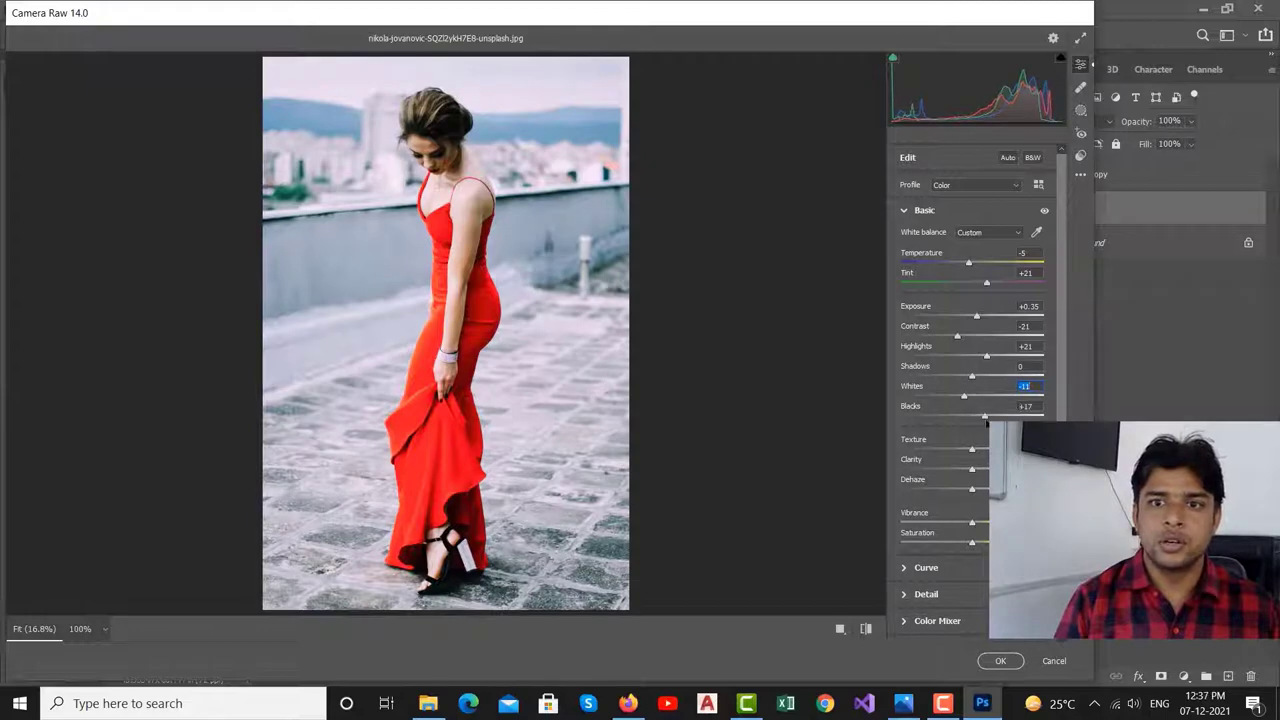
{"action": "left_click", "coordinate": [970, 398]}
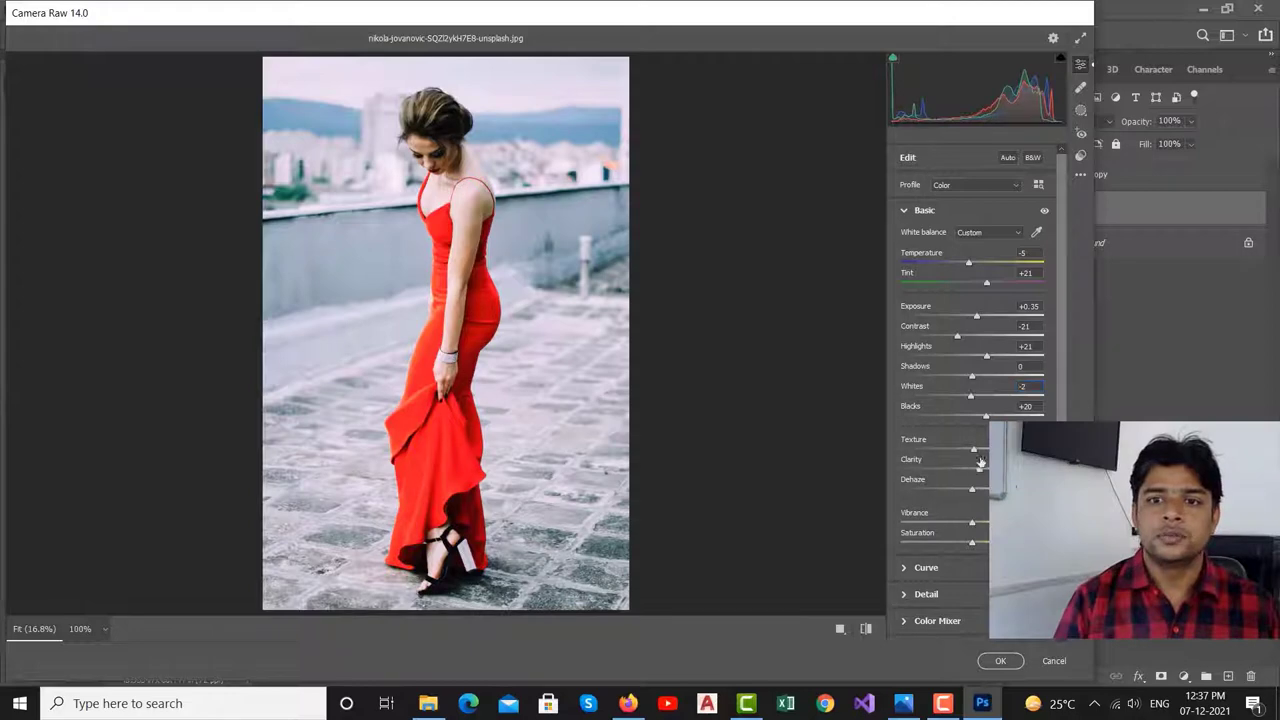
{"action": "scroll", "coordinate": [910, 505], "scroll_direction": "down", "scroll_amount": 1}
{"action": "scroll", "coordinate": [910, 505], "scroll_direction": "down", "scroll_amount": 2}
Step: Bend the Camera Raw tone curve upward to raise contrast
{"action": "left_click", "coordinate": [905, 474]}
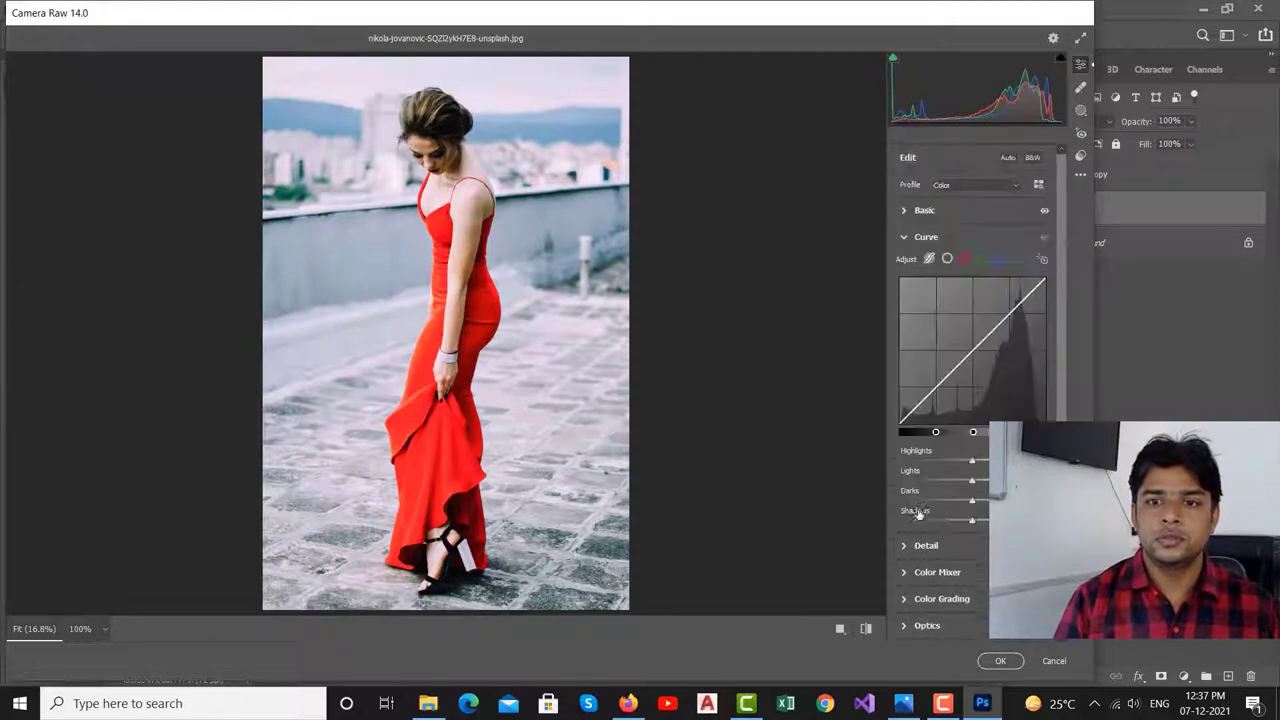
{"action": "left_click_drag", "start_coordinate": [973, 352], "coordinate": [975, 335]}
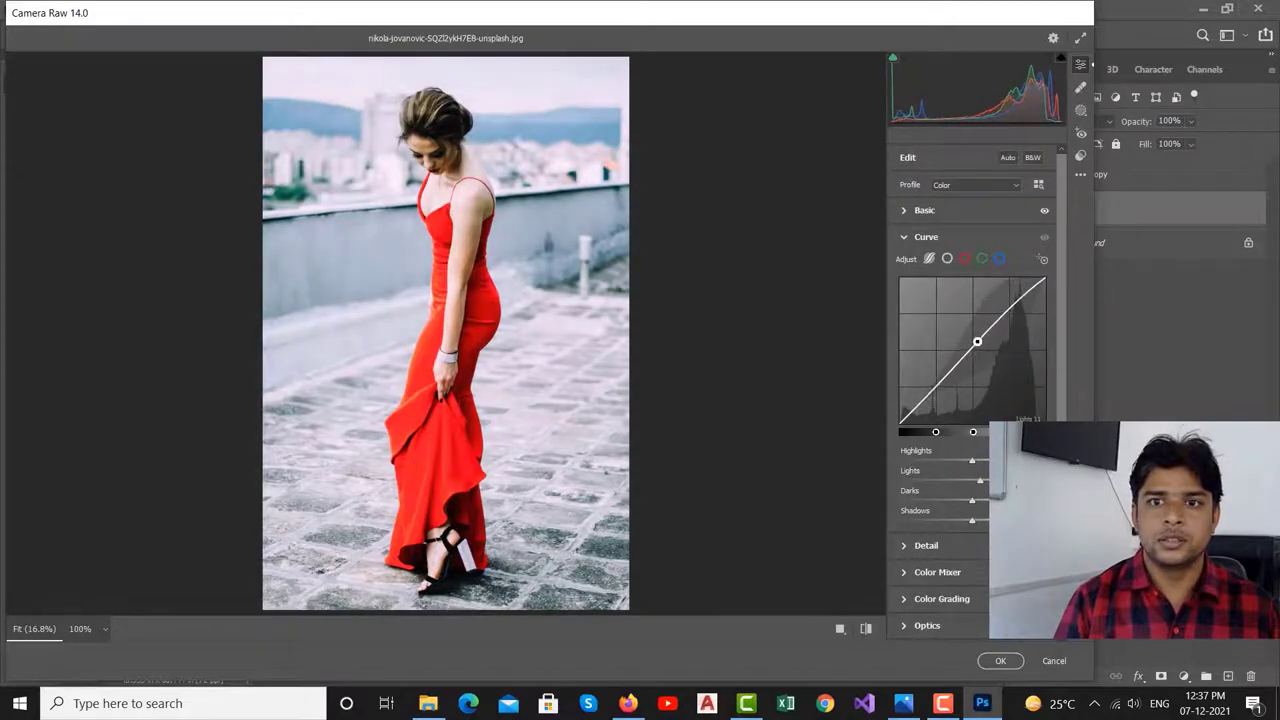
{"action": "left_click", "coordinate": [926, 545]}
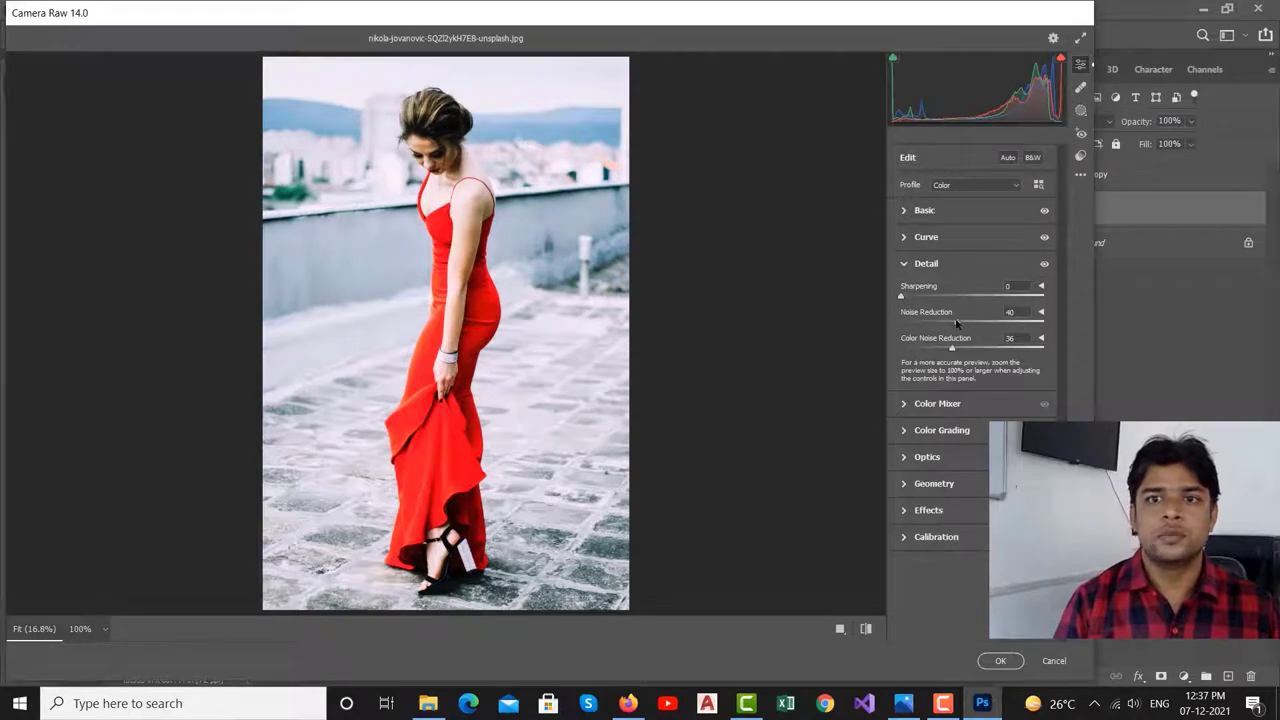
Step: Shift the Oranges hue to -25 and add grain of about 31
{"action": "left_click", "coordinate": [904, 405]}
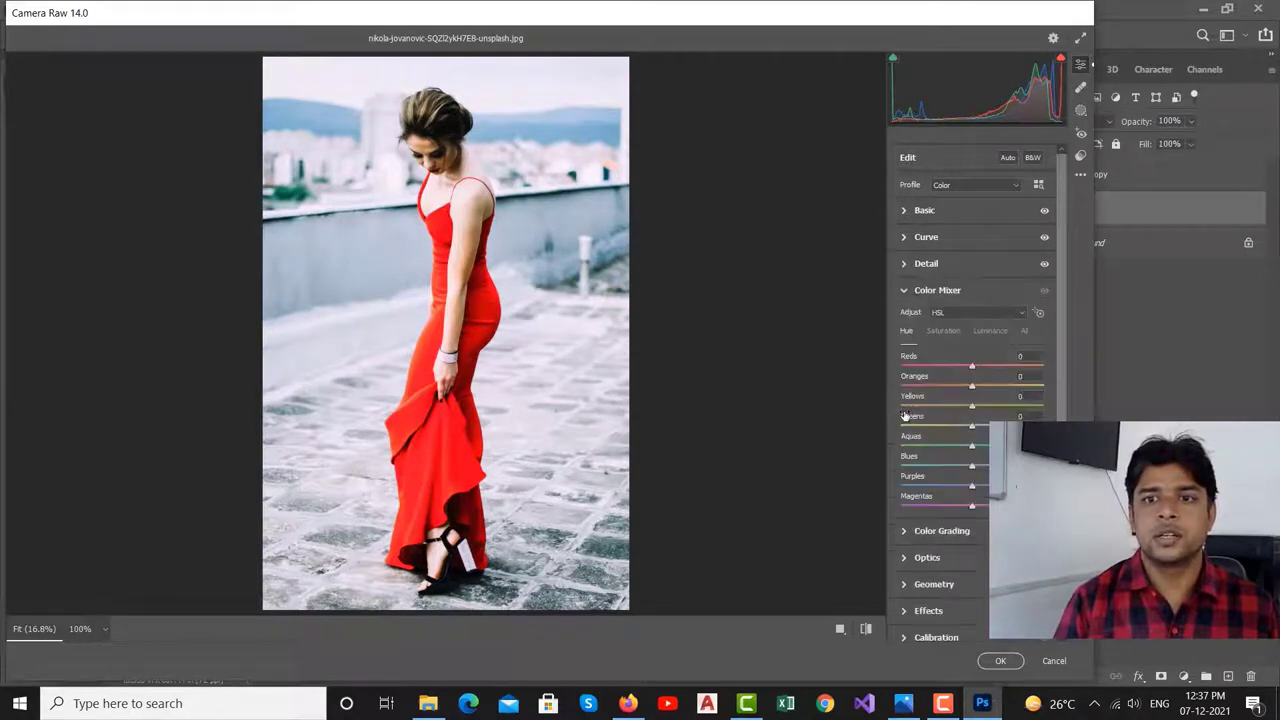
{"action": "left_click_drag", "start_coordinate": [970, 386], "coordinate": [954, 393]}
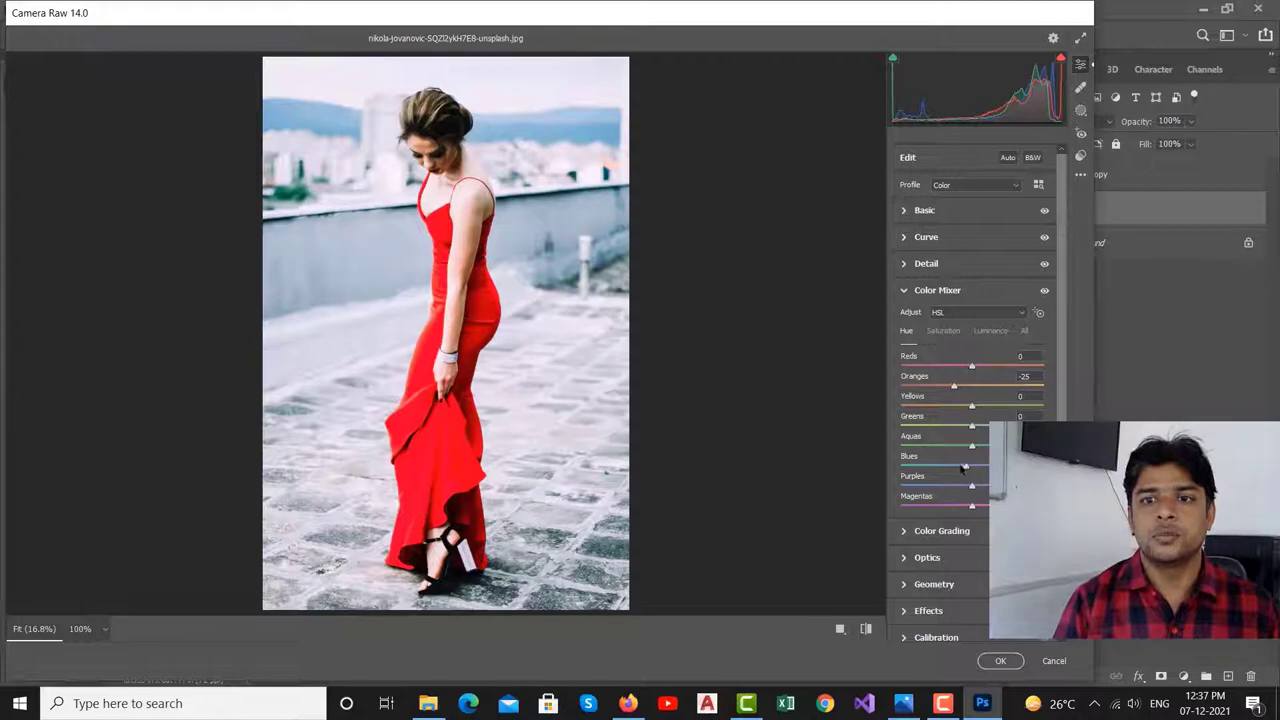
{"action": "scroll", "coordinate": [947, 598], "scroll_direction": "down", "scroll_amount": 1}
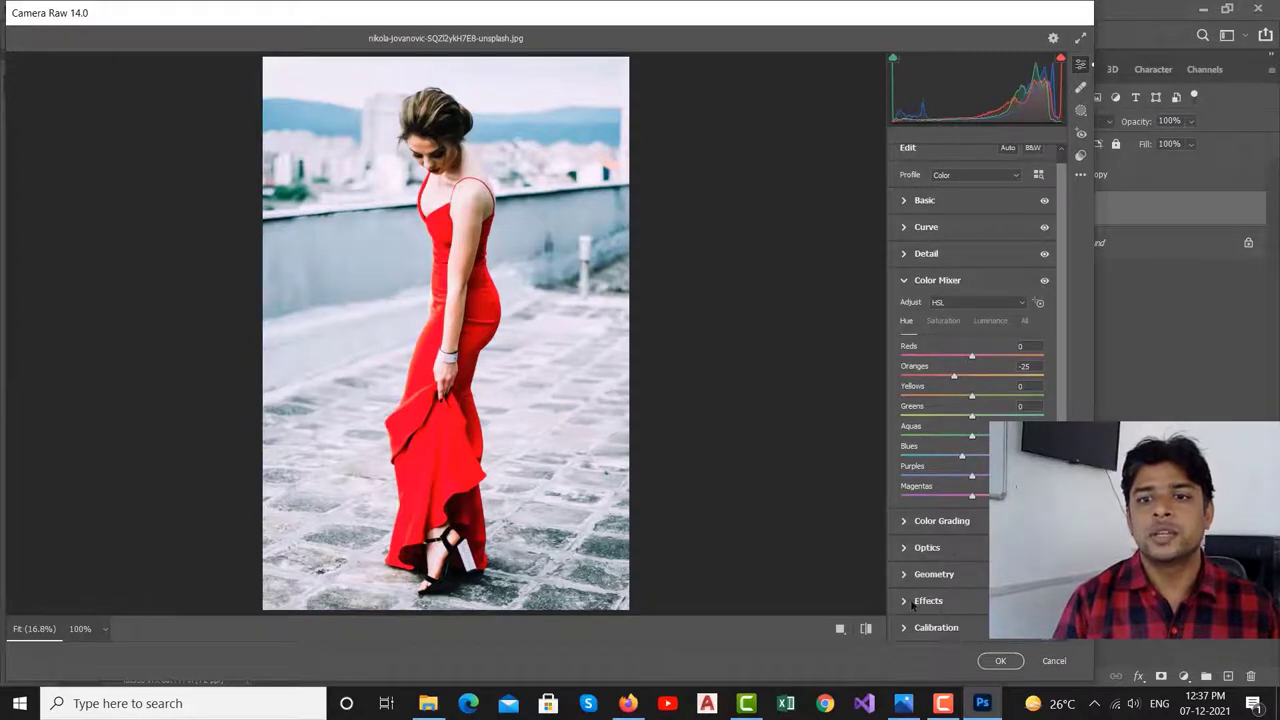
{"action": "left_click", "coordinate": [920, 601]}
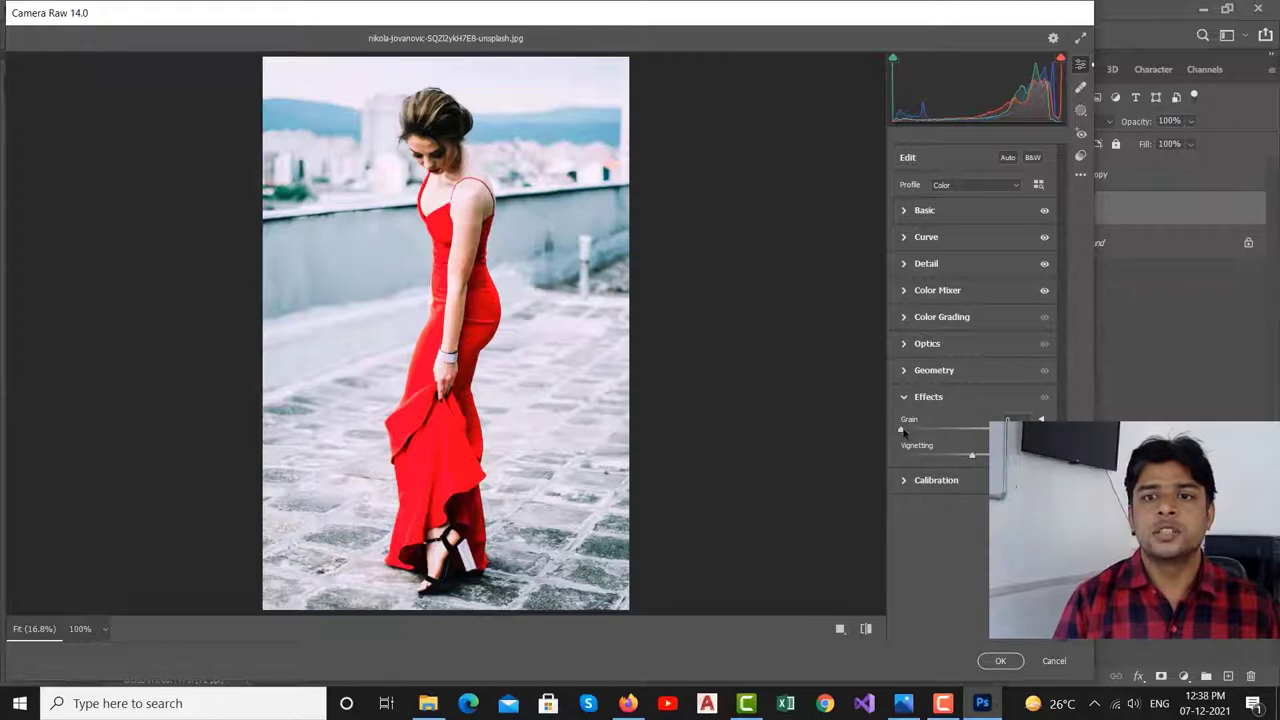
{"action": "left_click_drag", "start_coordinate": [949, 433], "coordinate": [946, 433]}
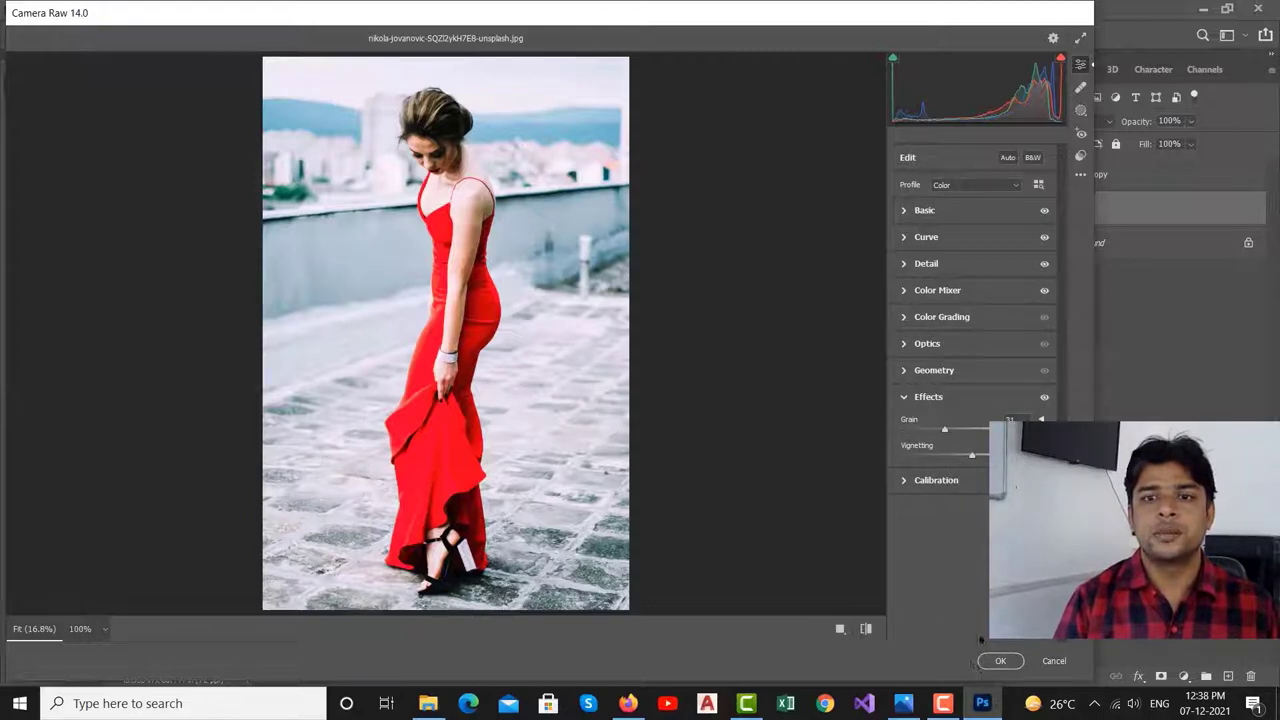
Step: Apply the Camera Raw edits to Layer 1 and toggle its visibility to compare
{"action": "left_click", "coordinate": [994, 665]}
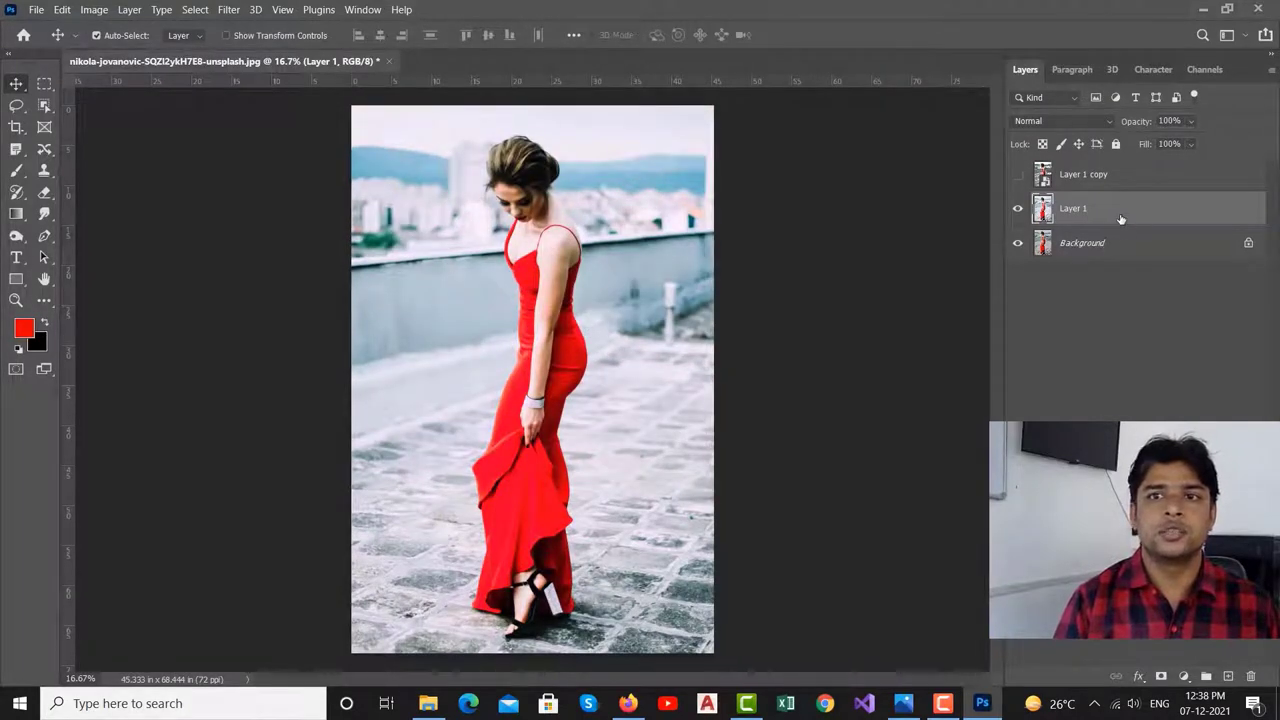
{"action": "left_click", "coordinate": [1018, 209]}
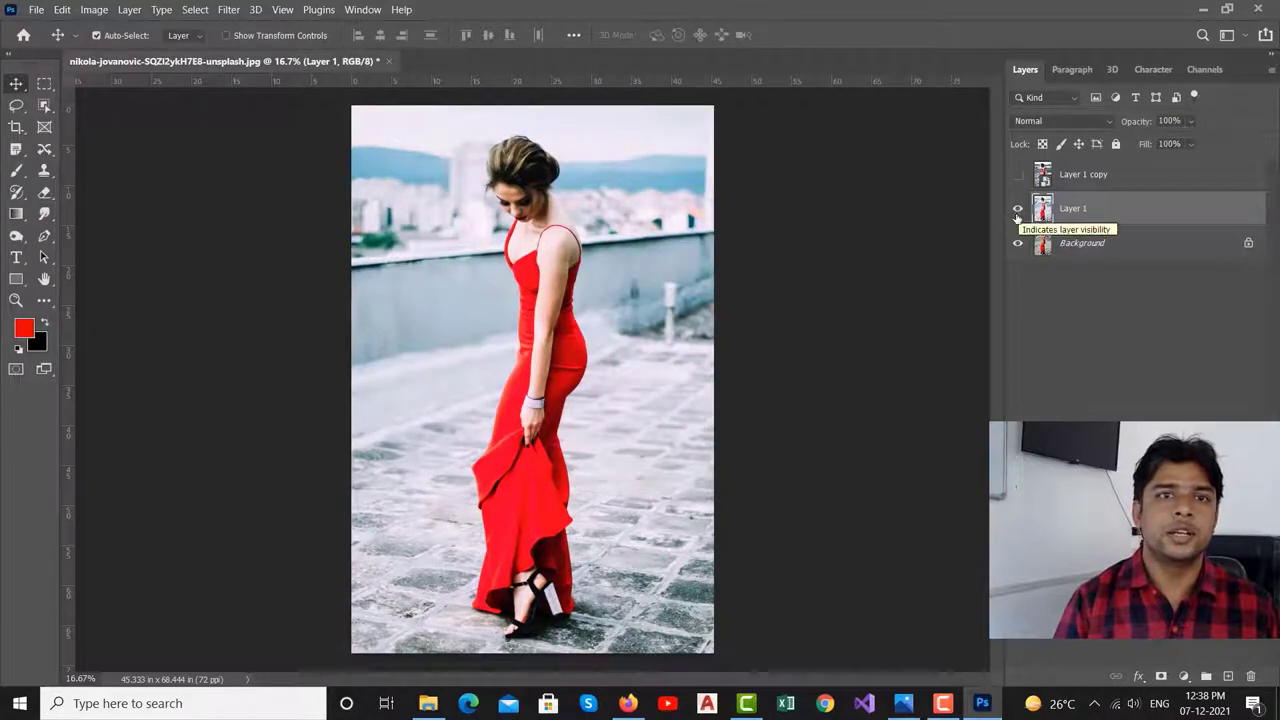
{"action": "left_click", "coordinate": [228, 10]}
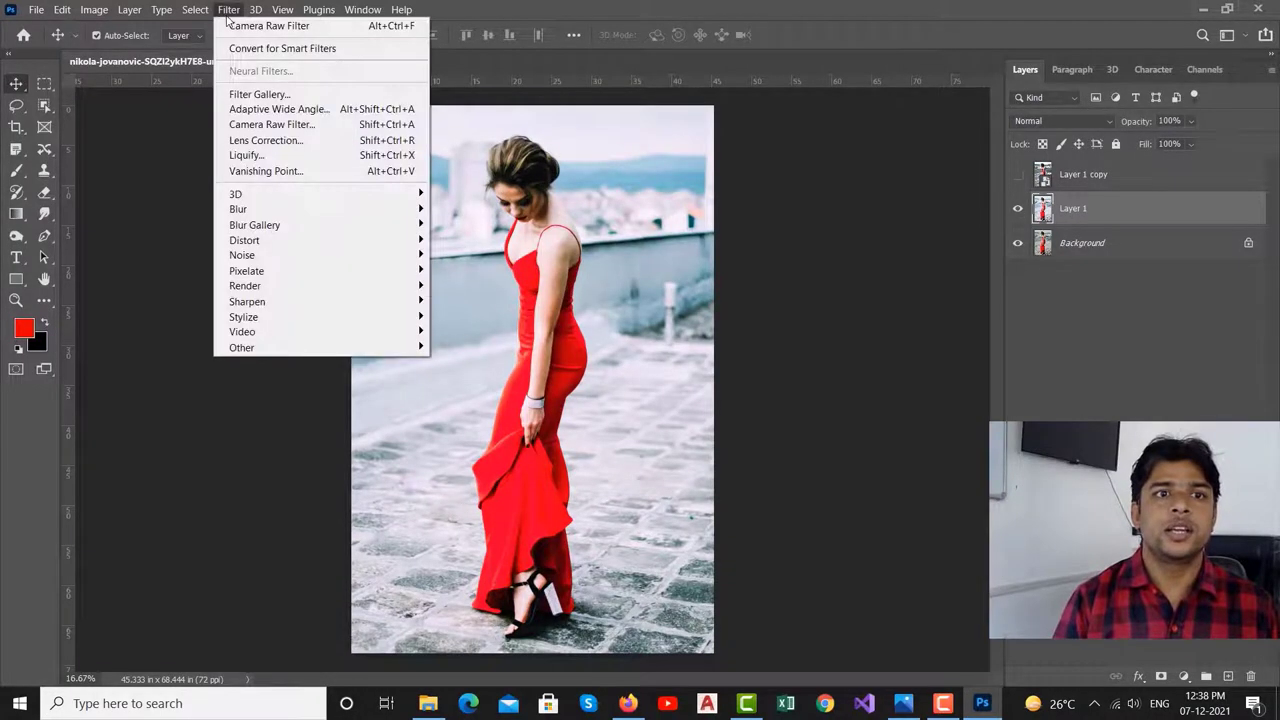
Step: In Lens Correction, try camera makes NIKON, Olympus and RICOH, settling on SONY
{"action": "left_click", "coordinate": [288, 142]}
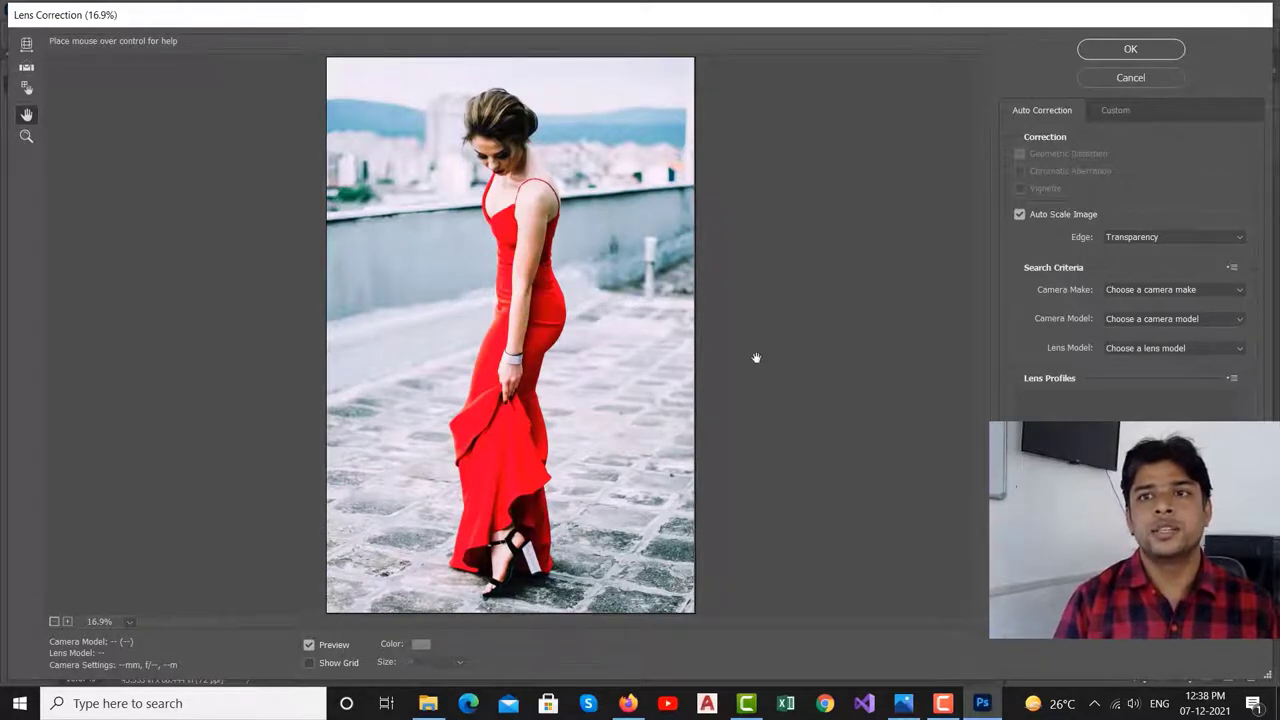
{"action": "left_click", "coordinate": [1172, 289]}
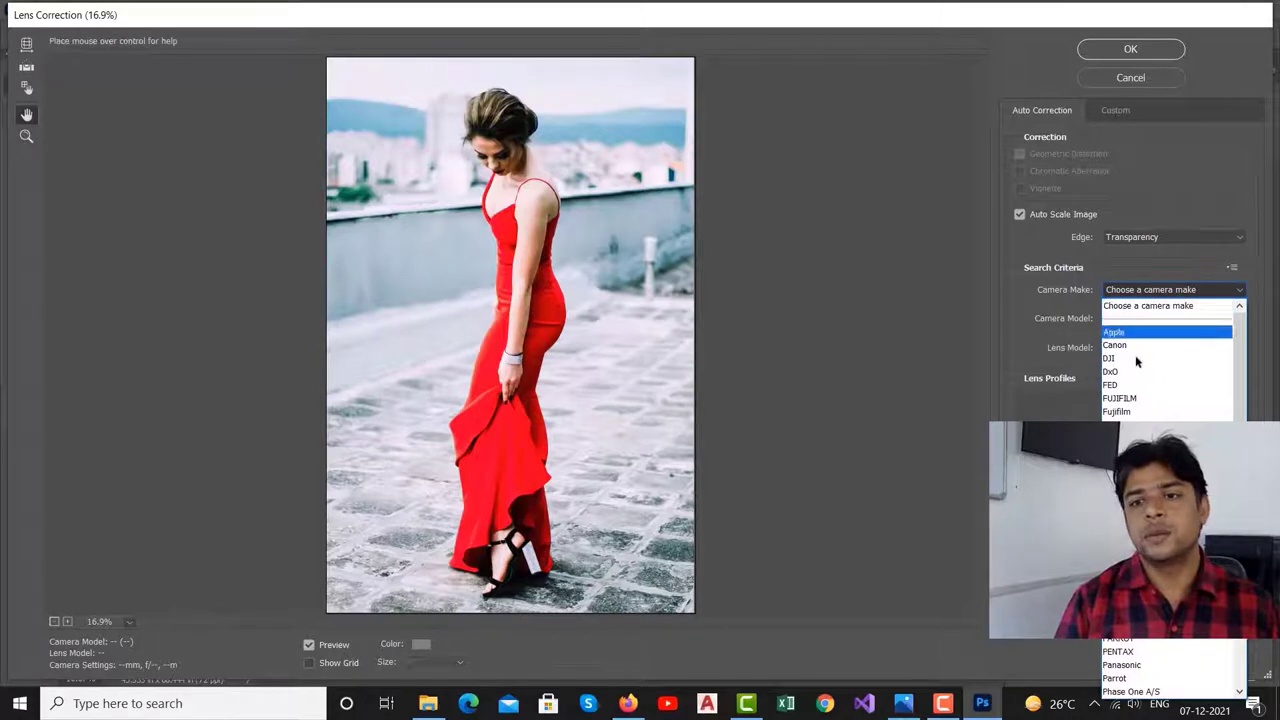
{"action": "scroll", "coordinate": [1137, 362], "scroll_direction": "down", "scroll_amount": 1}
{"action": "scroll", "coordinate": [1140, 366], "scroll_direction": "down", "scroll_amount": 1}
{"action": "scroll", "coordinate": [1145, 372], "scroll_direction": "down", "scroll_amount": 1}
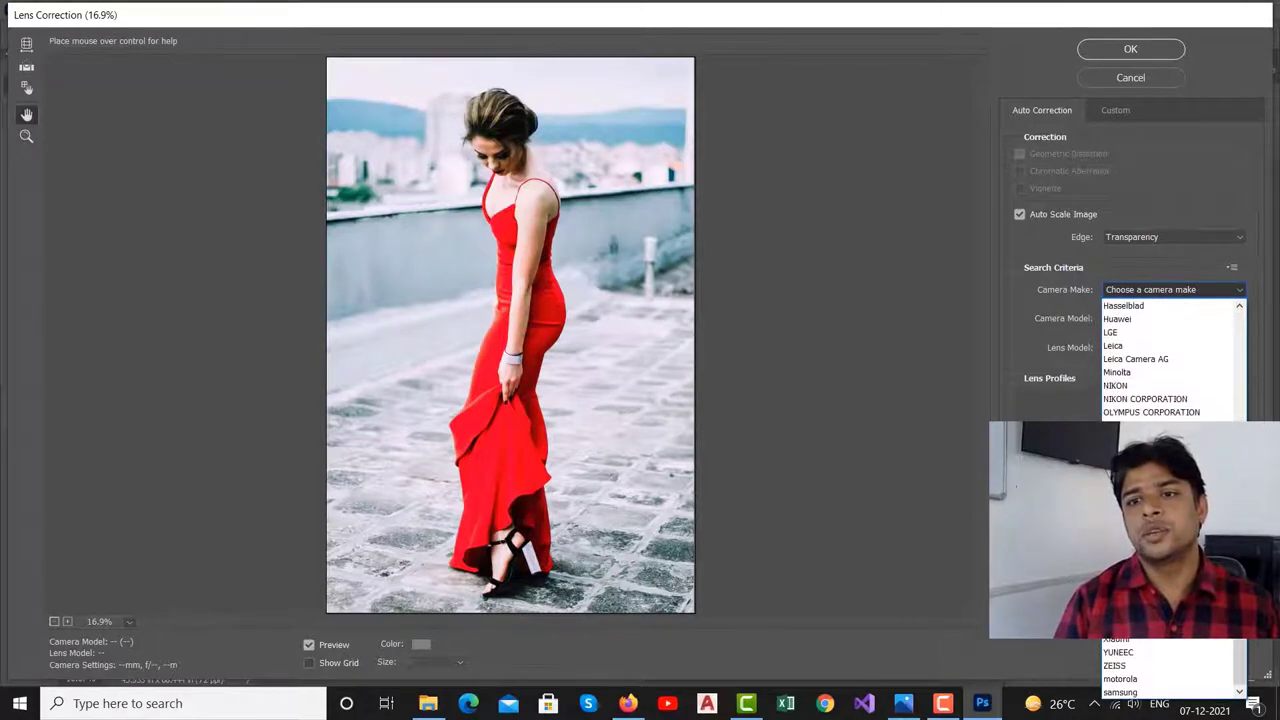
{"action": "left_click", "coordinate": [1149, 385]}
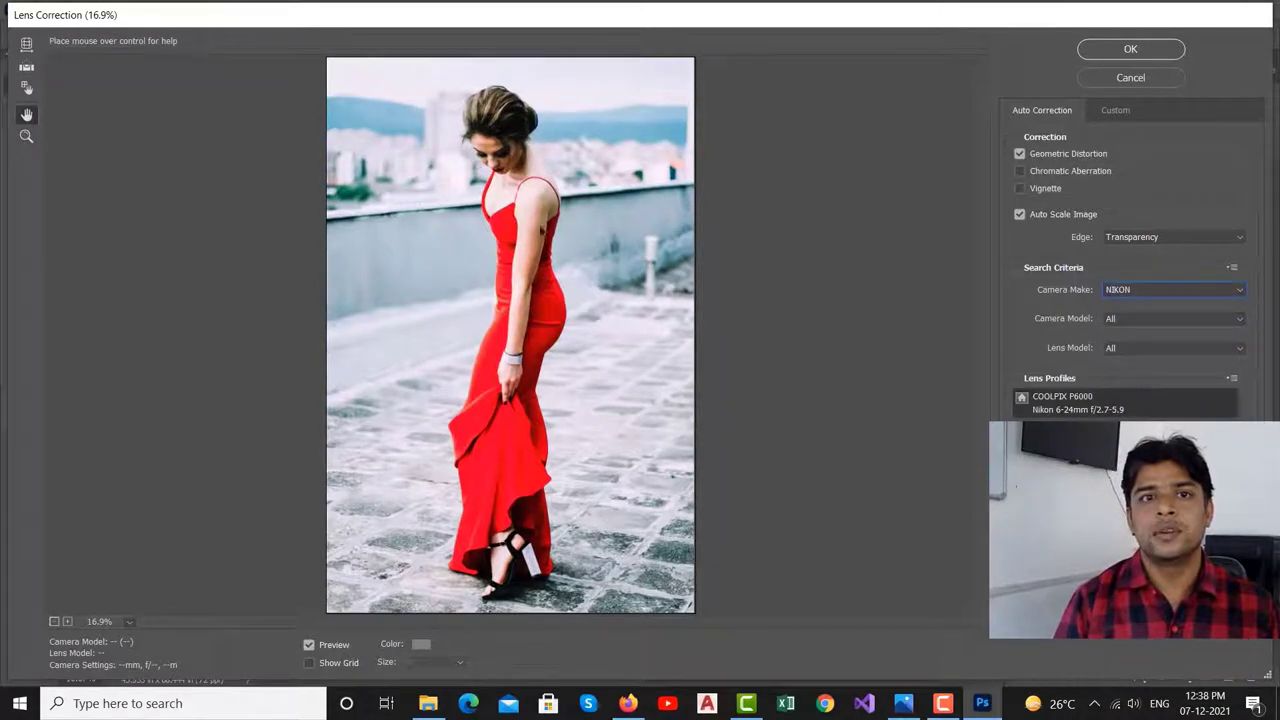
{"action": "left_click", "coordinate": [1147, 289]}
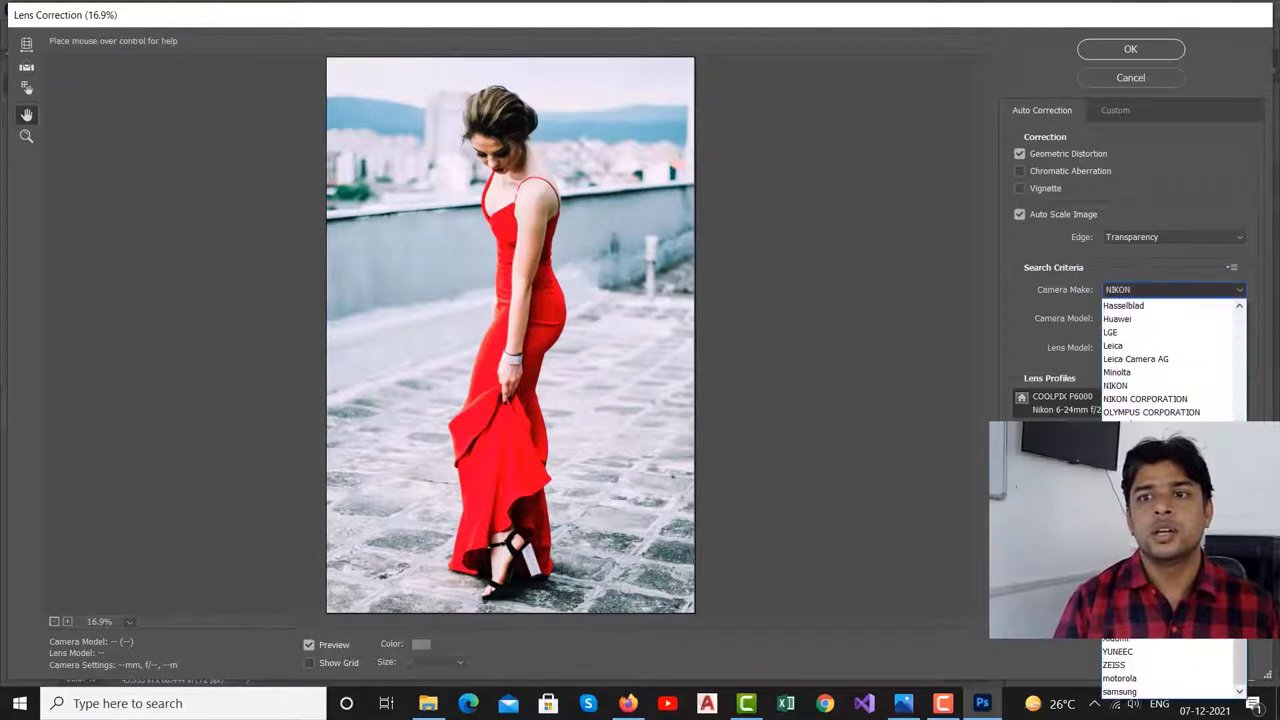
{"action": "left_click", "coordinate": [1138, 400]}
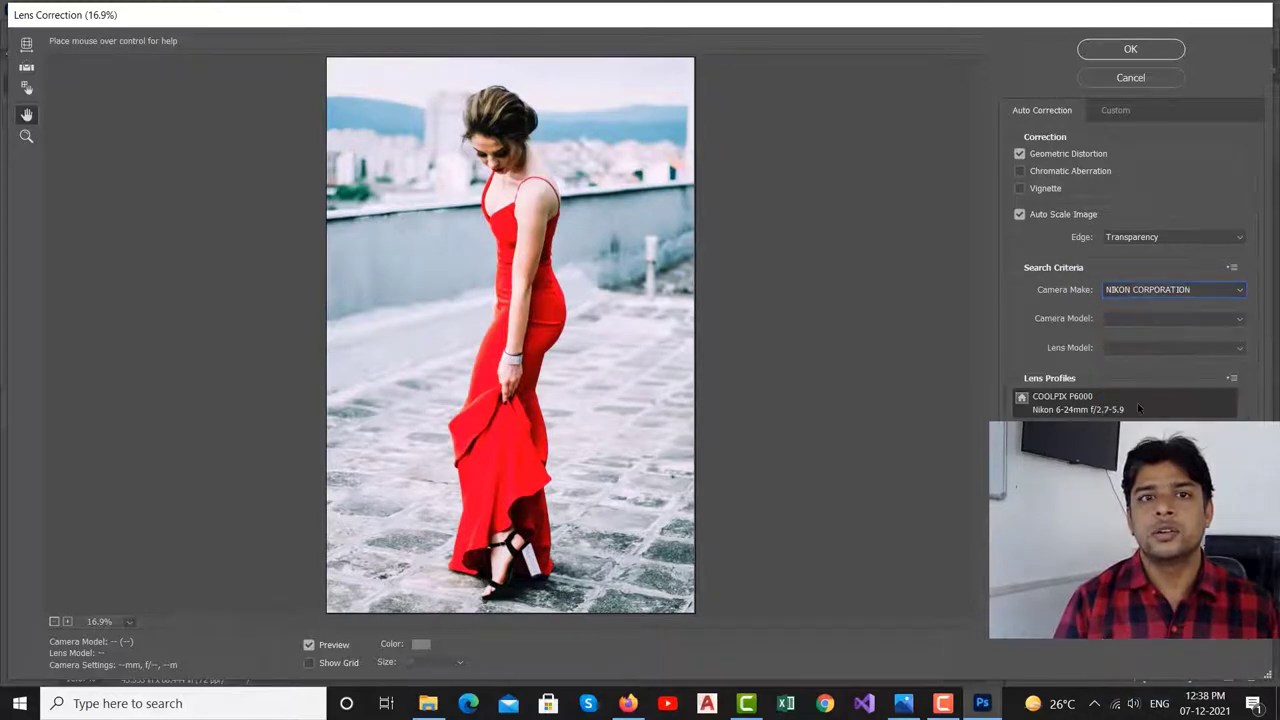
{"action": "left_click", "coordinate": [1141, 290]}
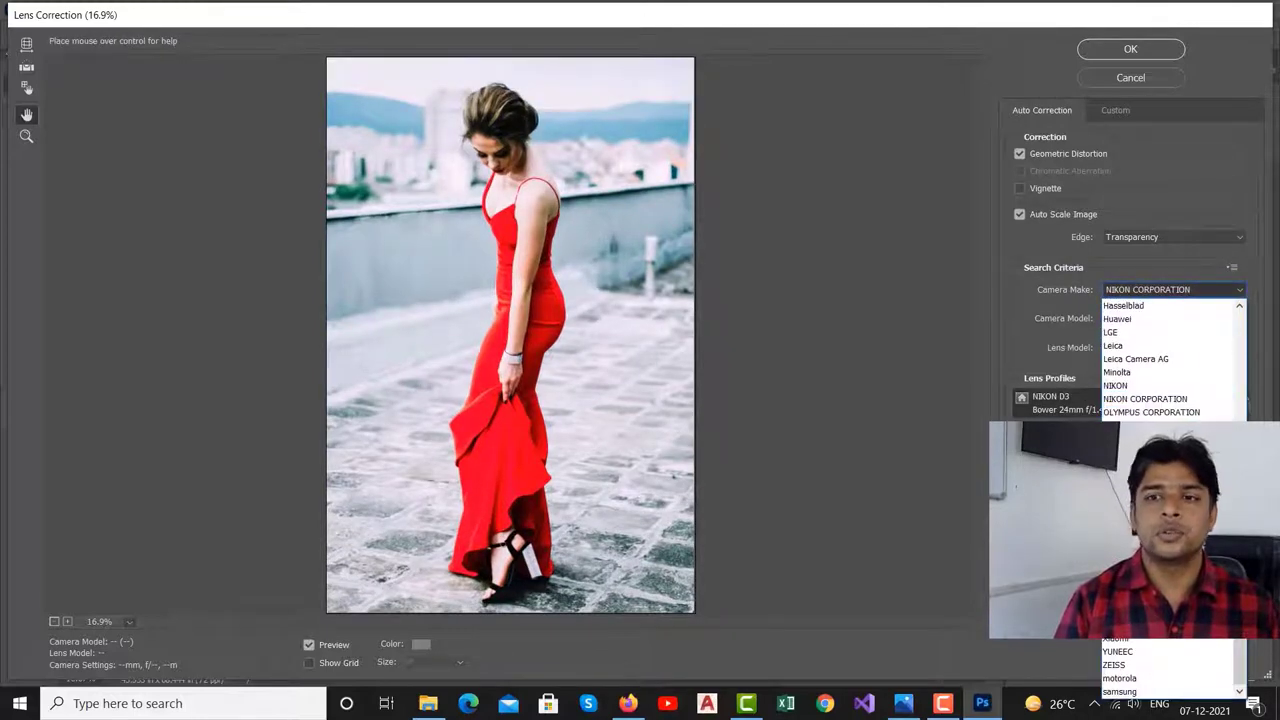
{"action": "left_click", "coordinate": [1140, 425]}
{"action": "left_click", "coordinate": [1159, 295]}
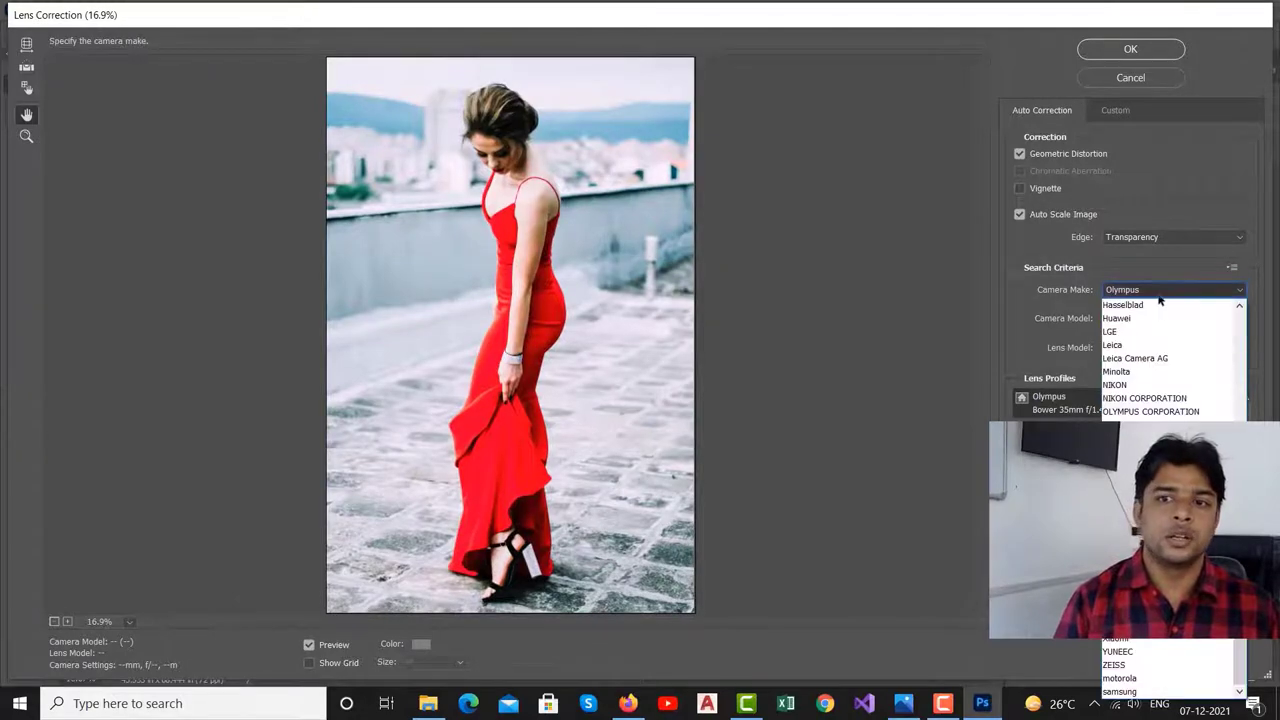
{"action": "left_click", "coordinate": [1140, 450]}
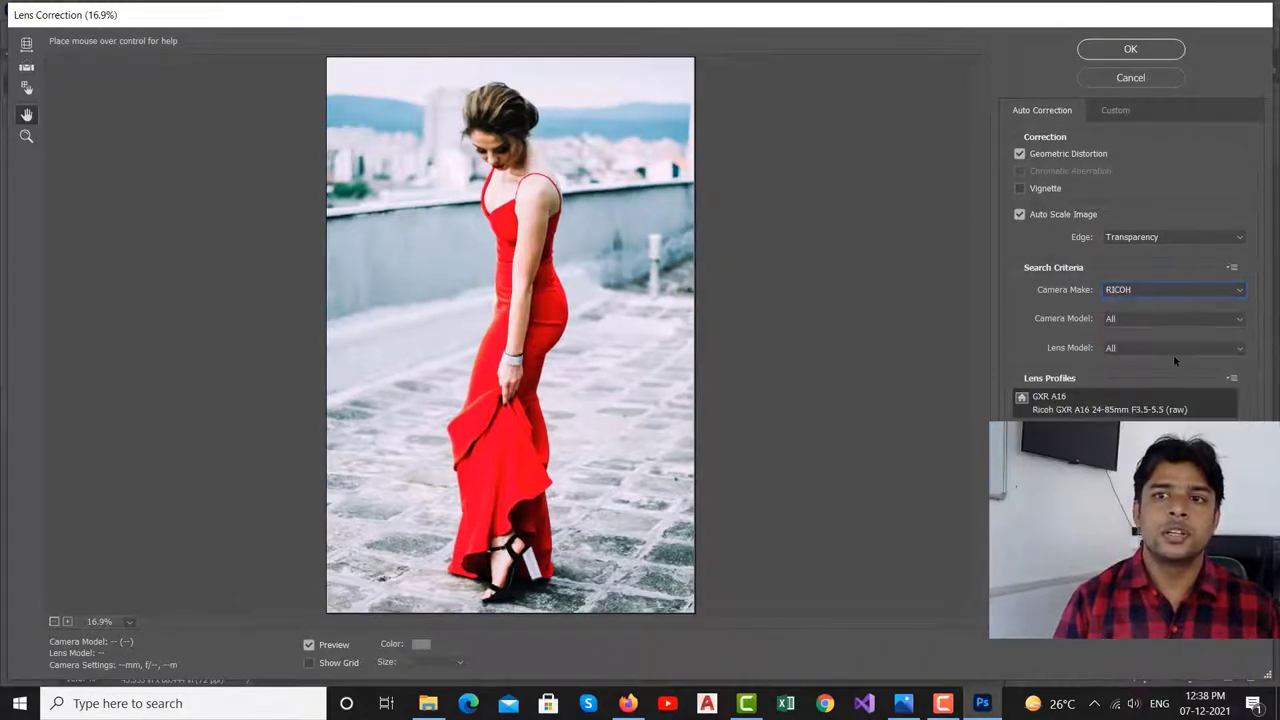
{"action": "left_click", "coordinate": [1165, 292]}
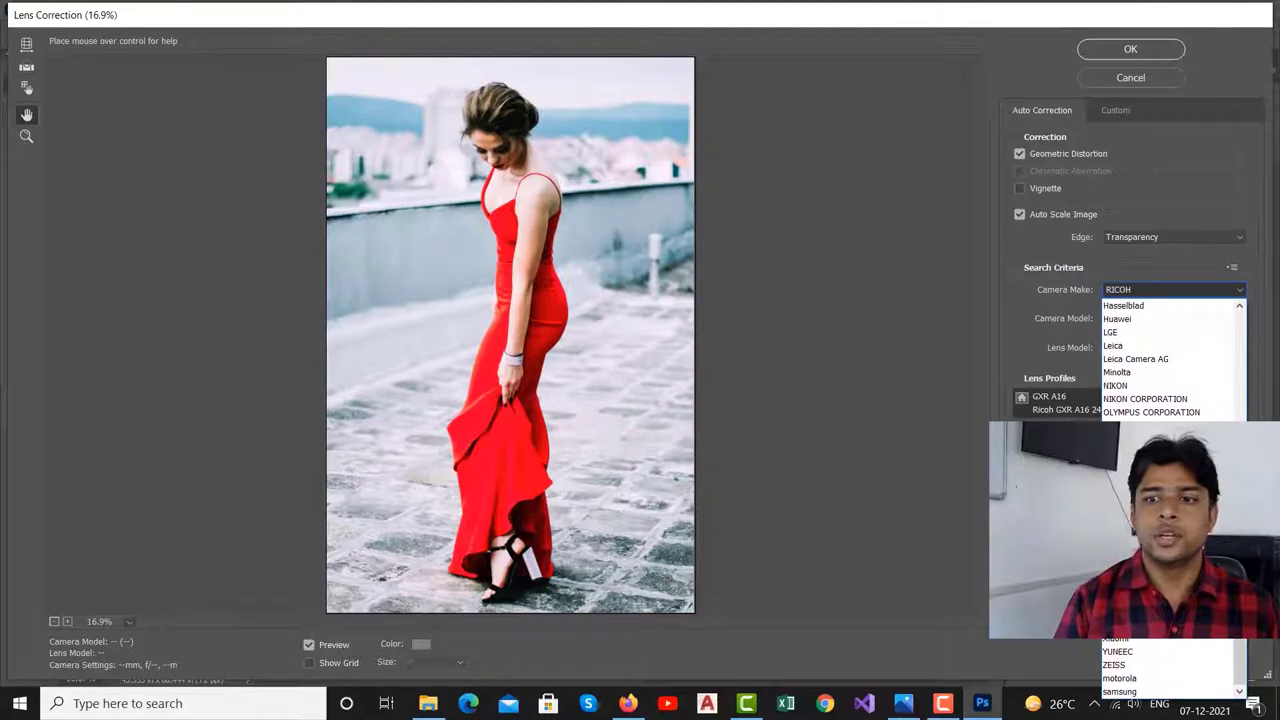
{"action": "left_click", "coordinate": [1140, 440]}
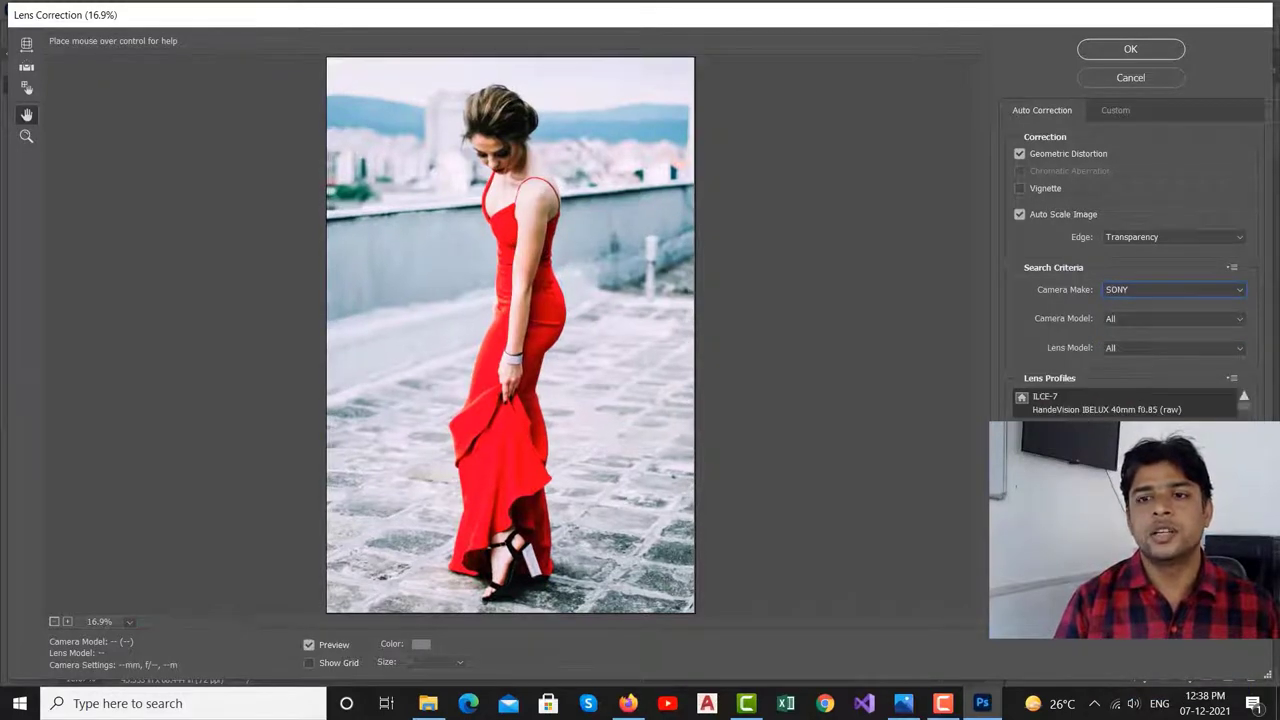
Step: Step through the lens profiles to preview the Rokinon 14mm f/2.8
{"action": "scroll", "coordinate": [1120, 410], "scroll_direction": "down", "scroll_amount": 2}
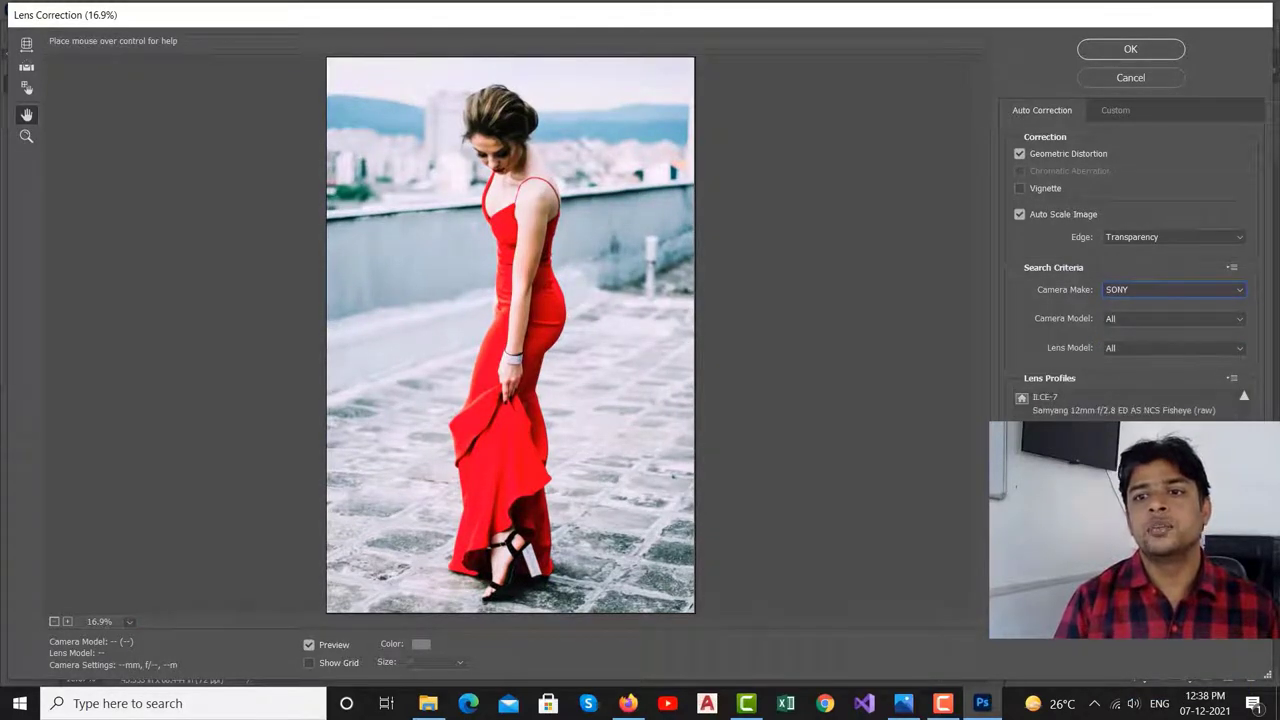
{"action": "key", "text": "Down"}
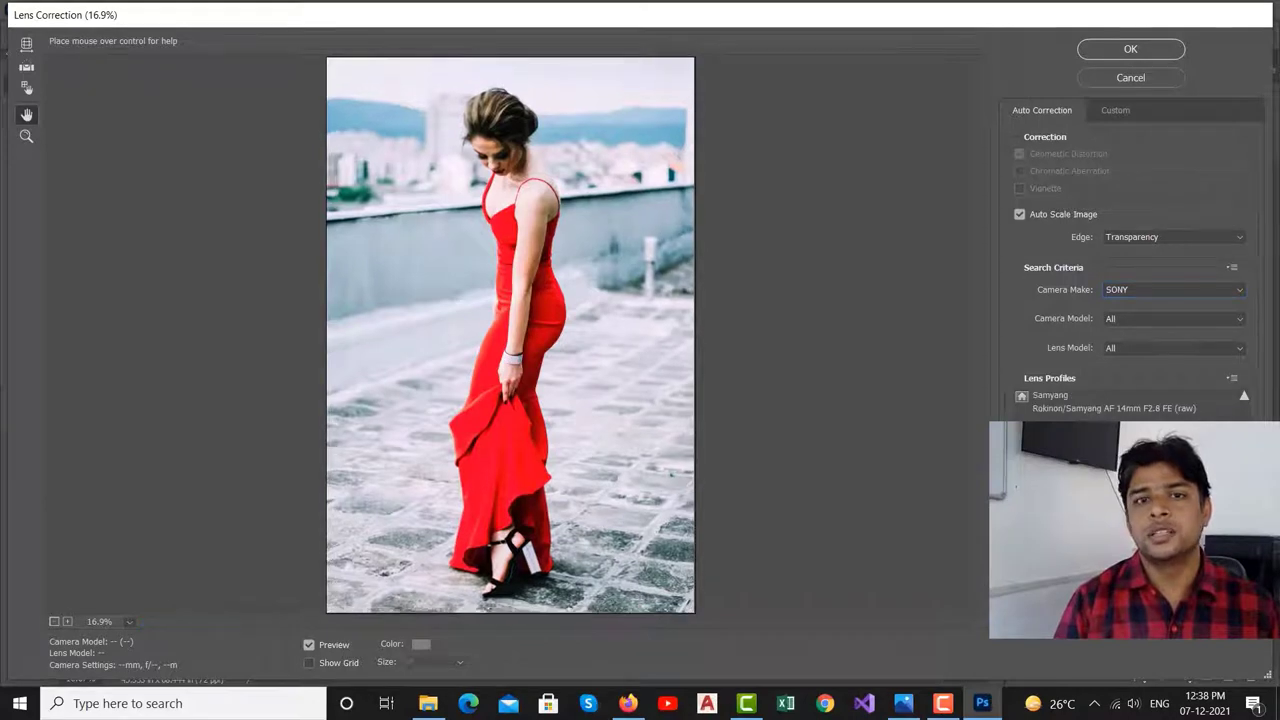
{"action": "key", "text": "Down"}
{"action": "key", "text": "Down"}
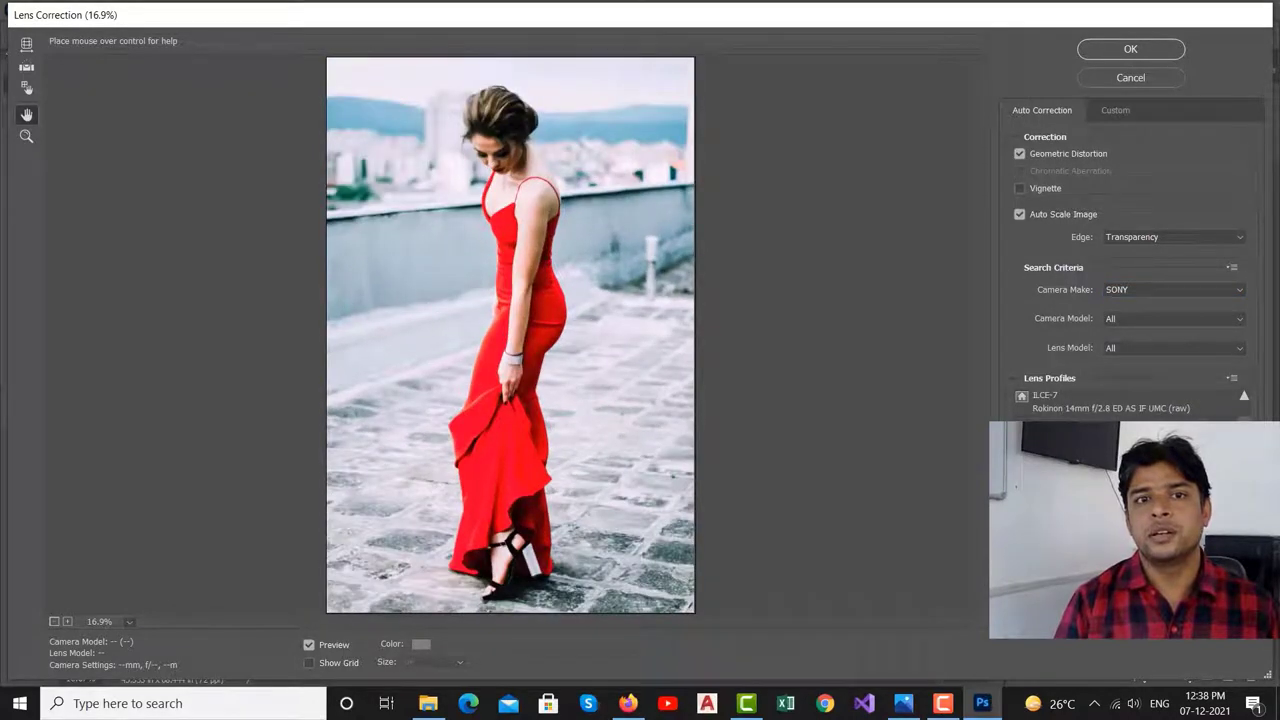
Step: Commit the lens correction and launch the Liquify filter
{"action": "left_click", "coordinate": [1130, 48]}
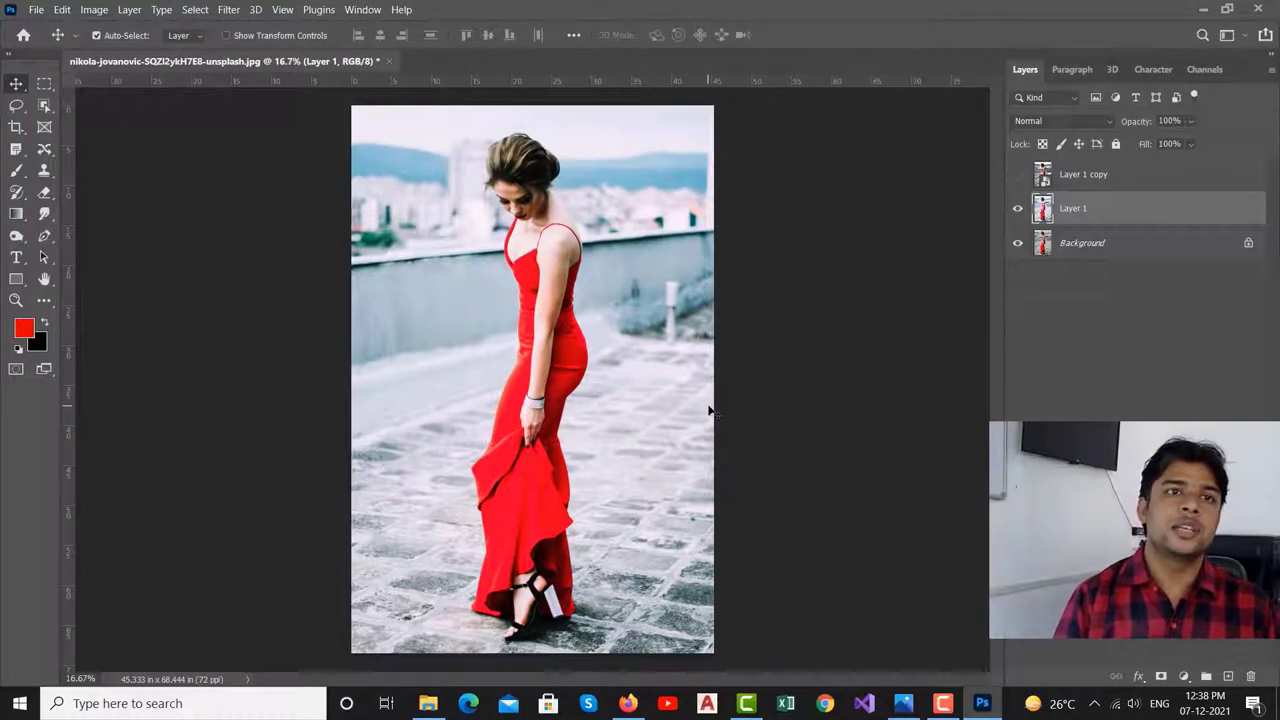
{"action": "left_click", "coordinate": [228, 9]}
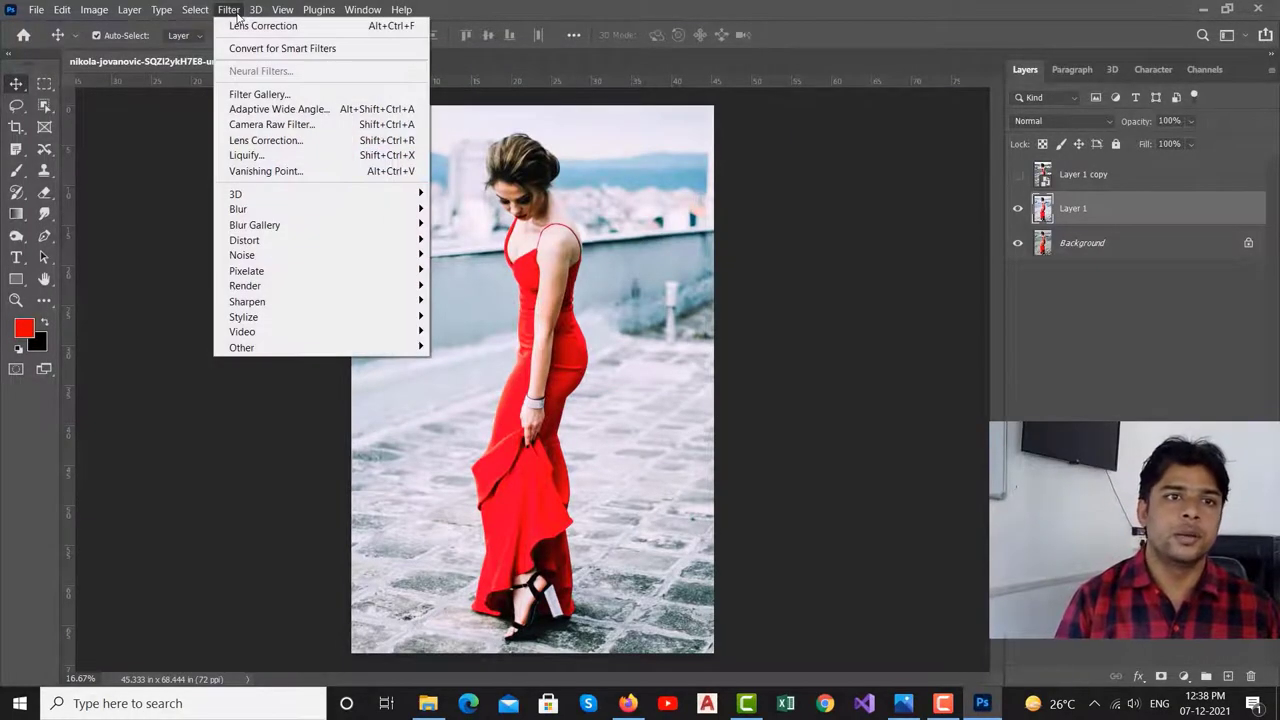
{"action": "left_click", "coordinate": [287, 160]}
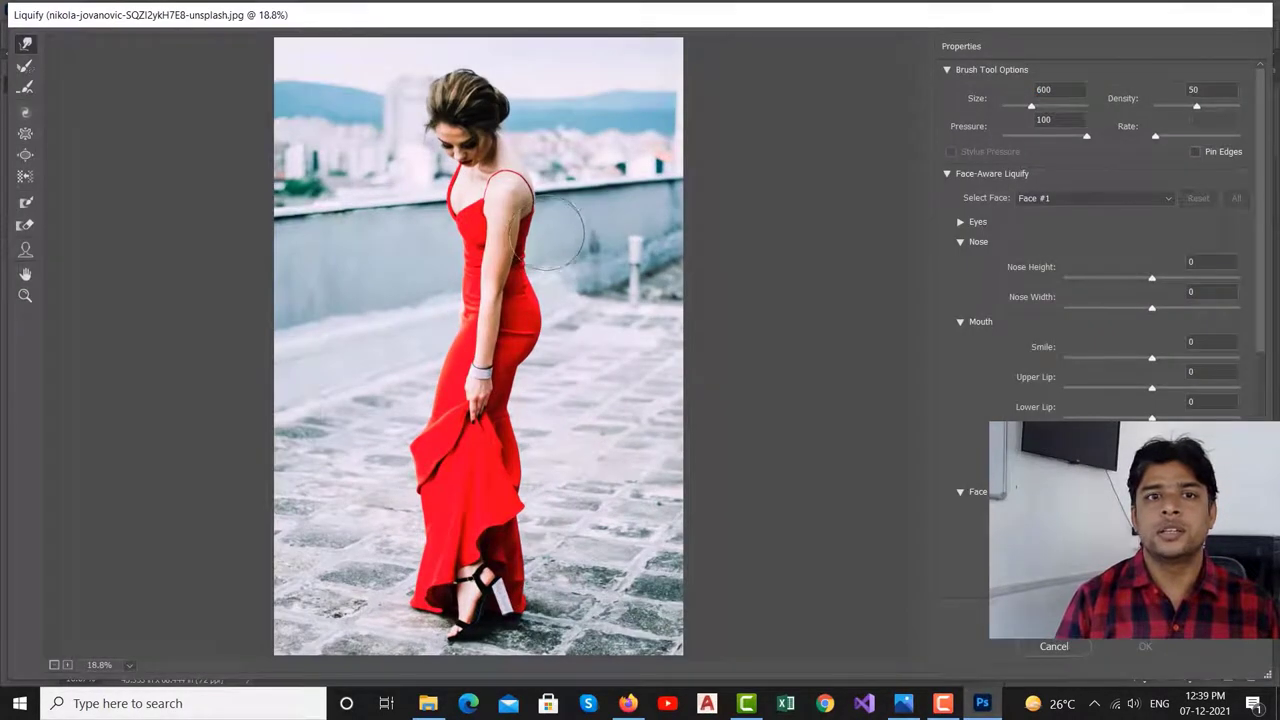
Step: Forward-warp the wall's top edge into waves on both sides of the woman, undoing a test stroke on her back
{"action": "left_click_drag", "start_coordinate": [536, 200], "coordinate": [557, 270]}
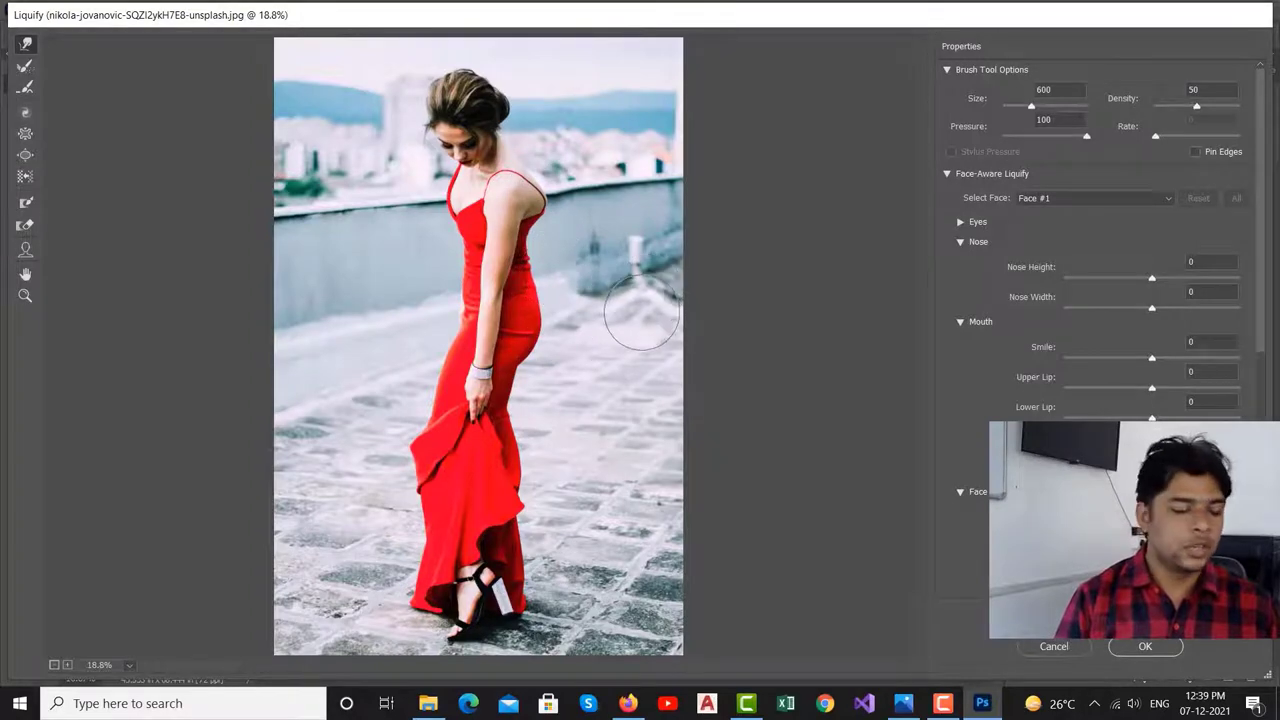
{"action": "key", "text": "alt"}
{"action": "key", "text": "ctrl+z"}
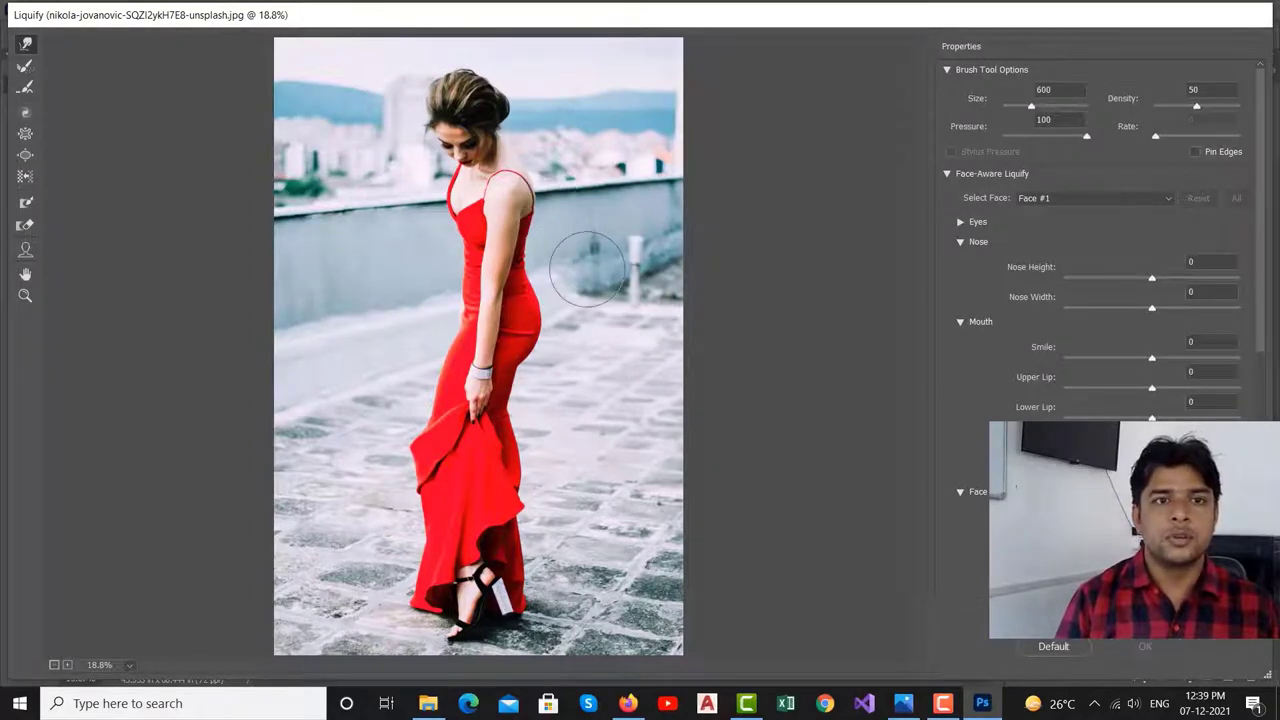
{"action": "mouse_move", "coordinate": [326, 245]}
{"action": "left_mouse_down"}
{"action": "mouse_move", "coordinate": [375, 212]}
{"action": "mouse_move", "coordinate": [380, 177]}
{"action": "mouse_move", "coordinate": [386, 194]}
{"action": "left_mouse_up"}
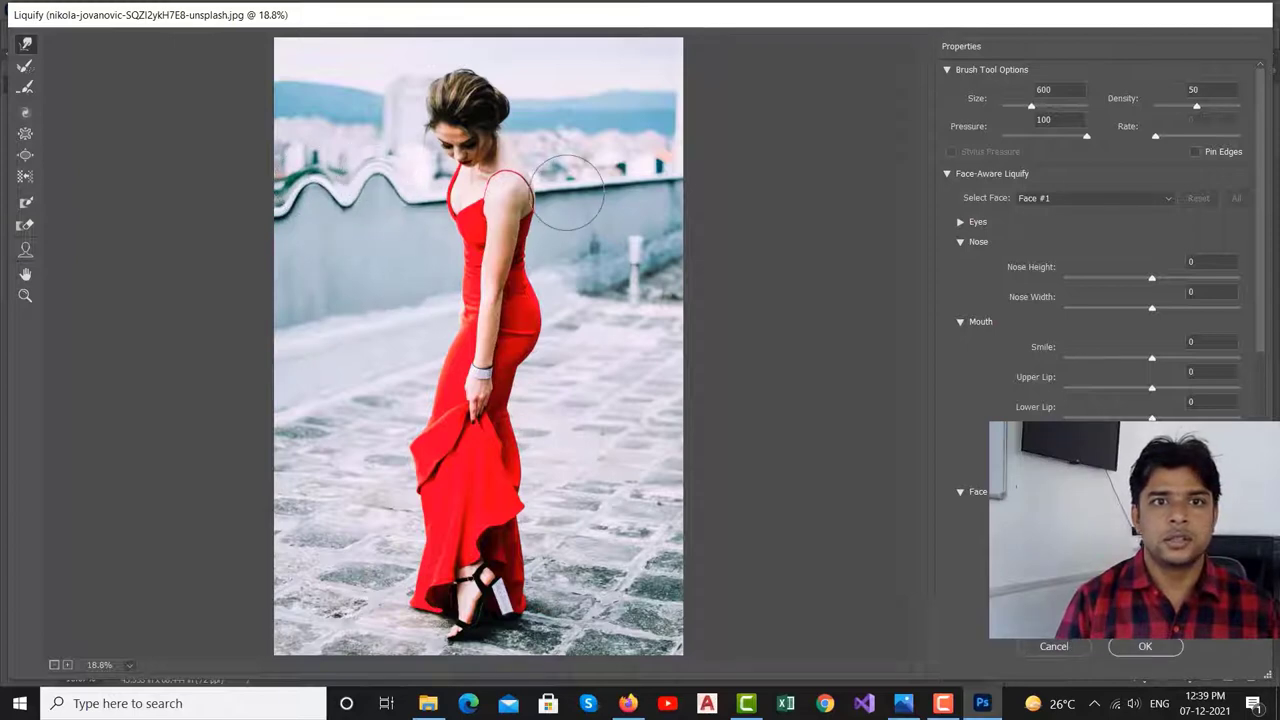
{"action": "left_click_drag", "start_coordinate": [587, 183], "coordinate": [661, 148]}
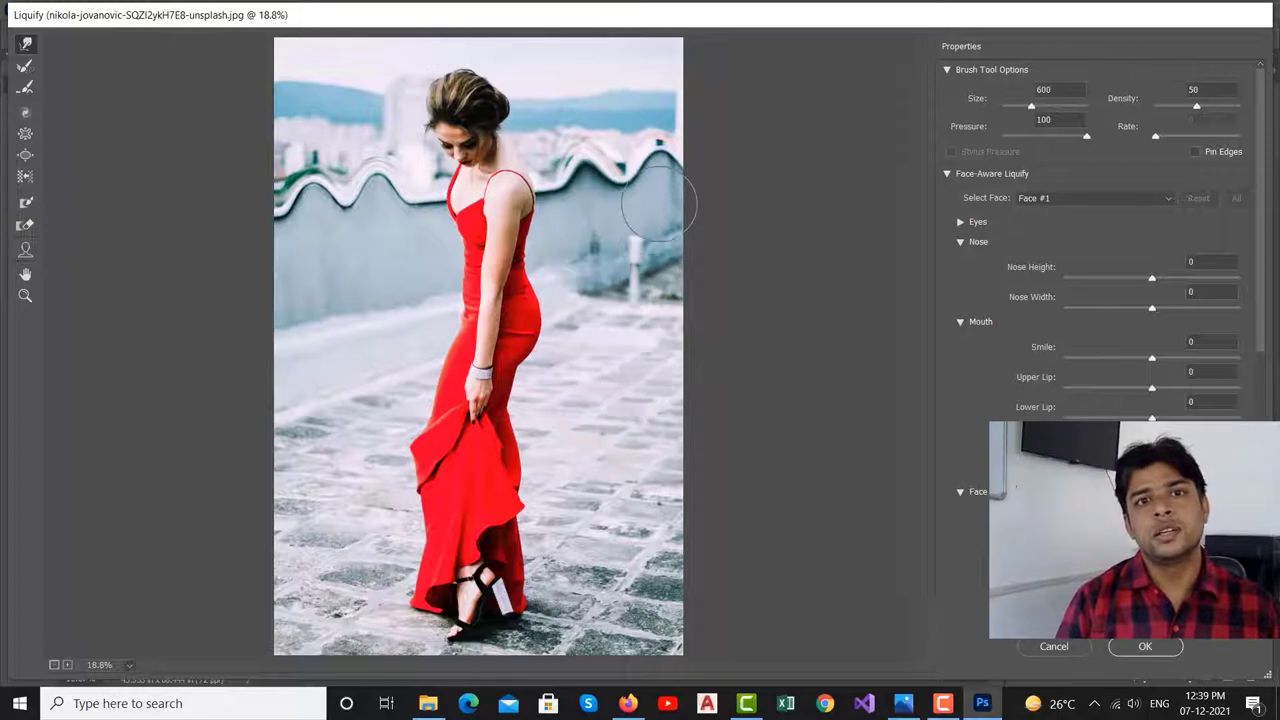
Step: Apply the Liquify warp, then blur Layer 1 with a Gaussian Blur of radius 3.0 pixels
{"action": "left_click", "coordinate": [1145, 646]}
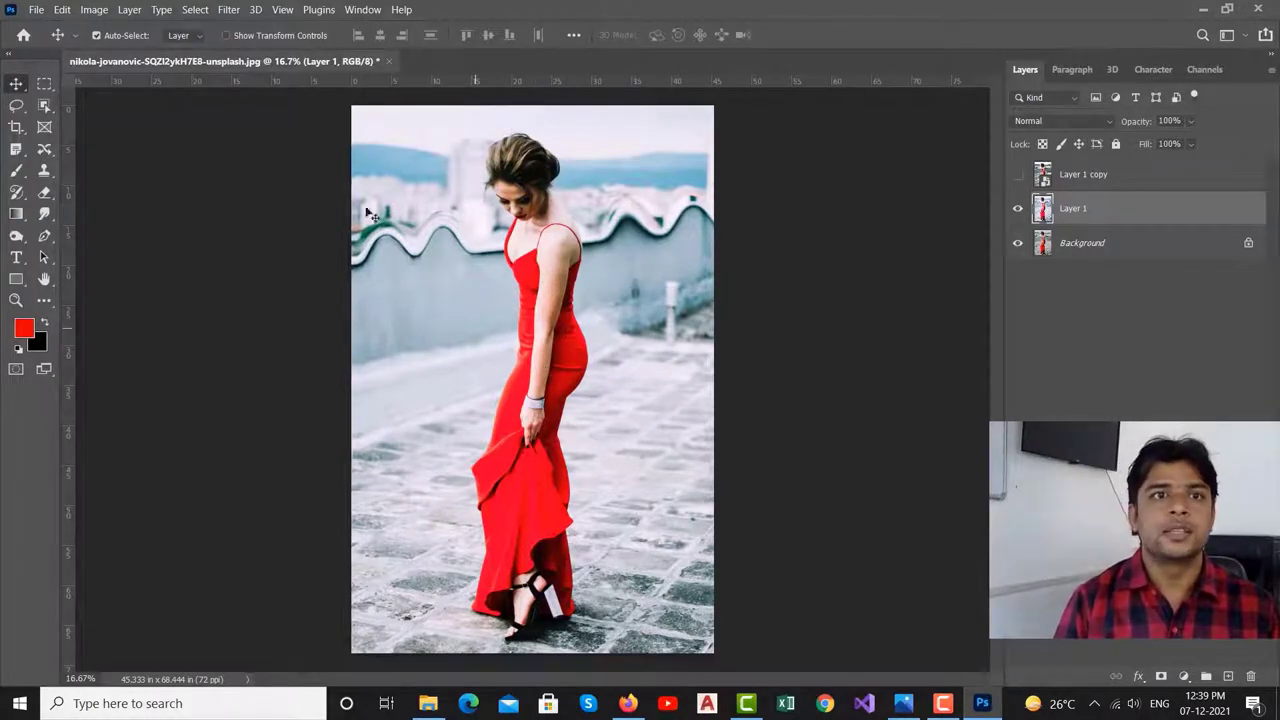
{"action": "left_click", "coordinate": [229, 10]}
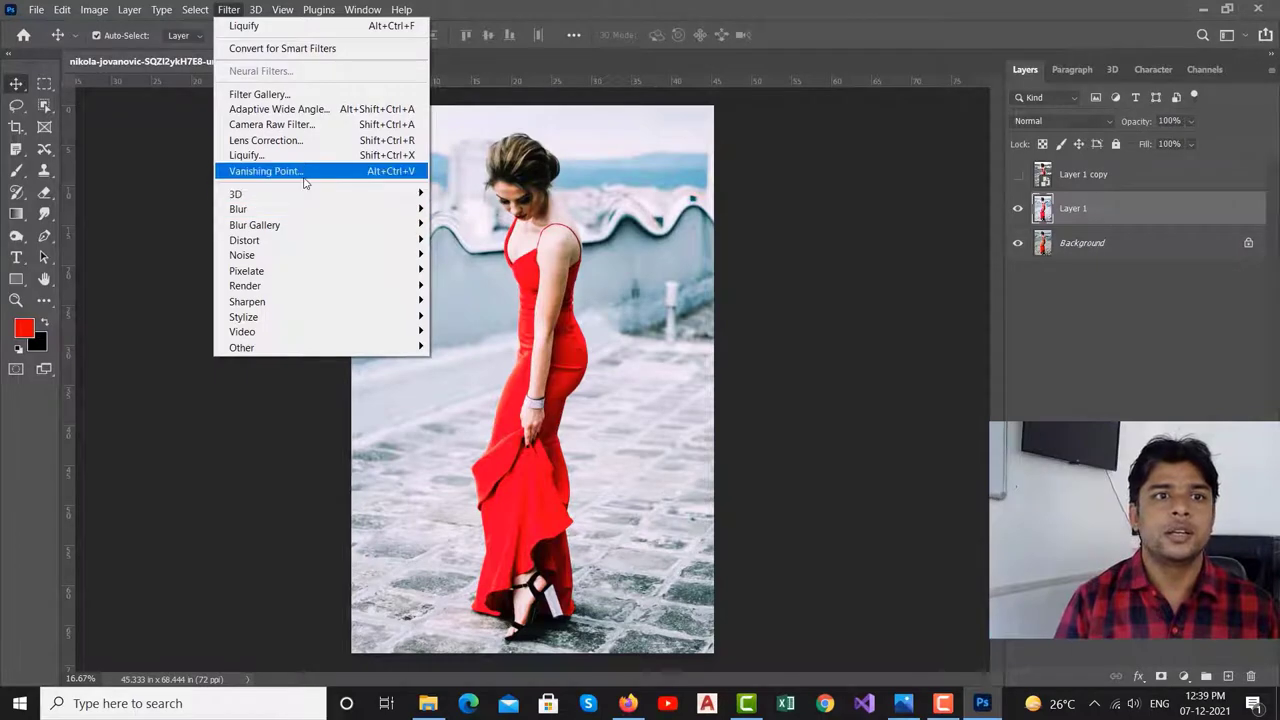
{"action": "mouse_move", "coordinate": [300, 209]}
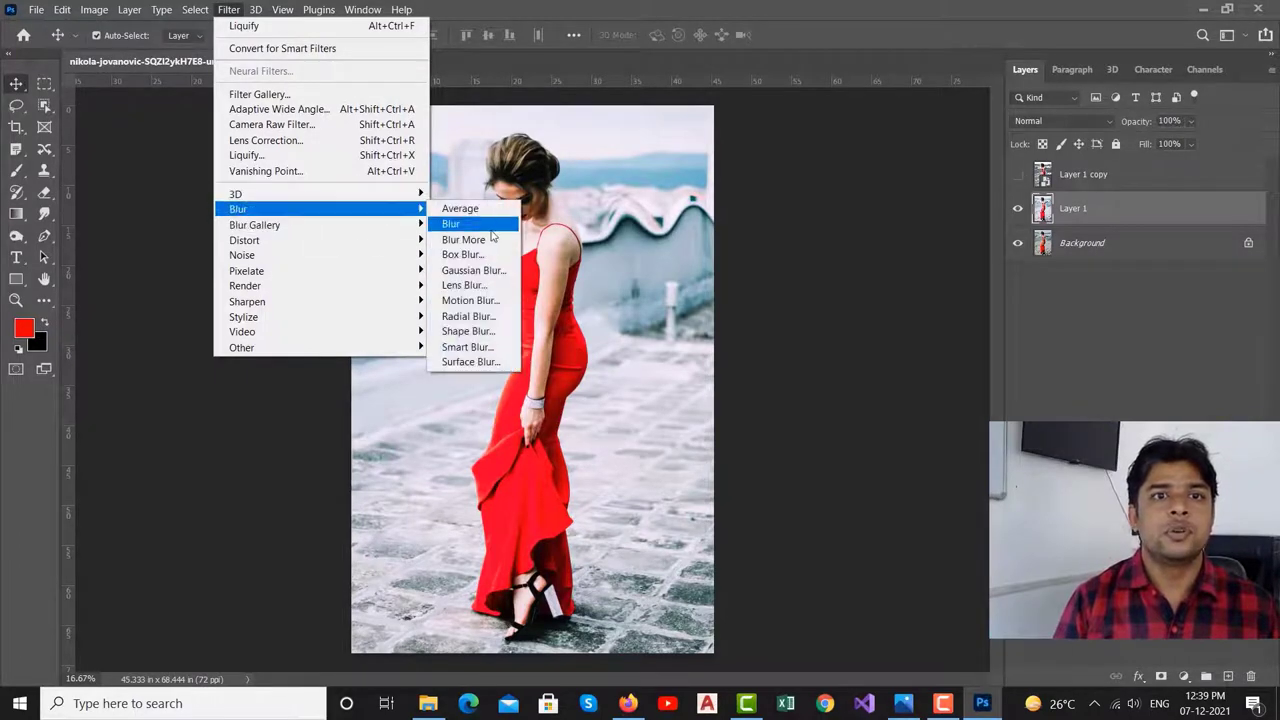
{"action": "left_click", "coordinate": [472, 271]}
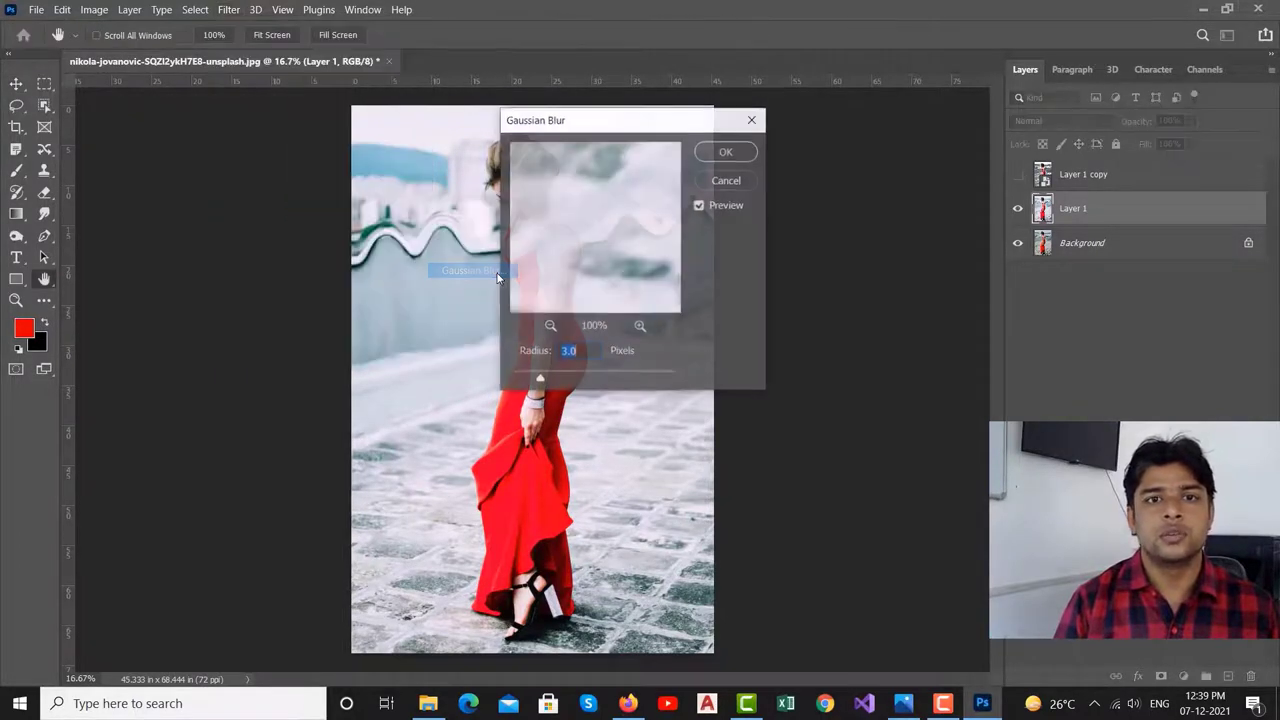
{"action": "left_click", "coordinate": [722, 153]}
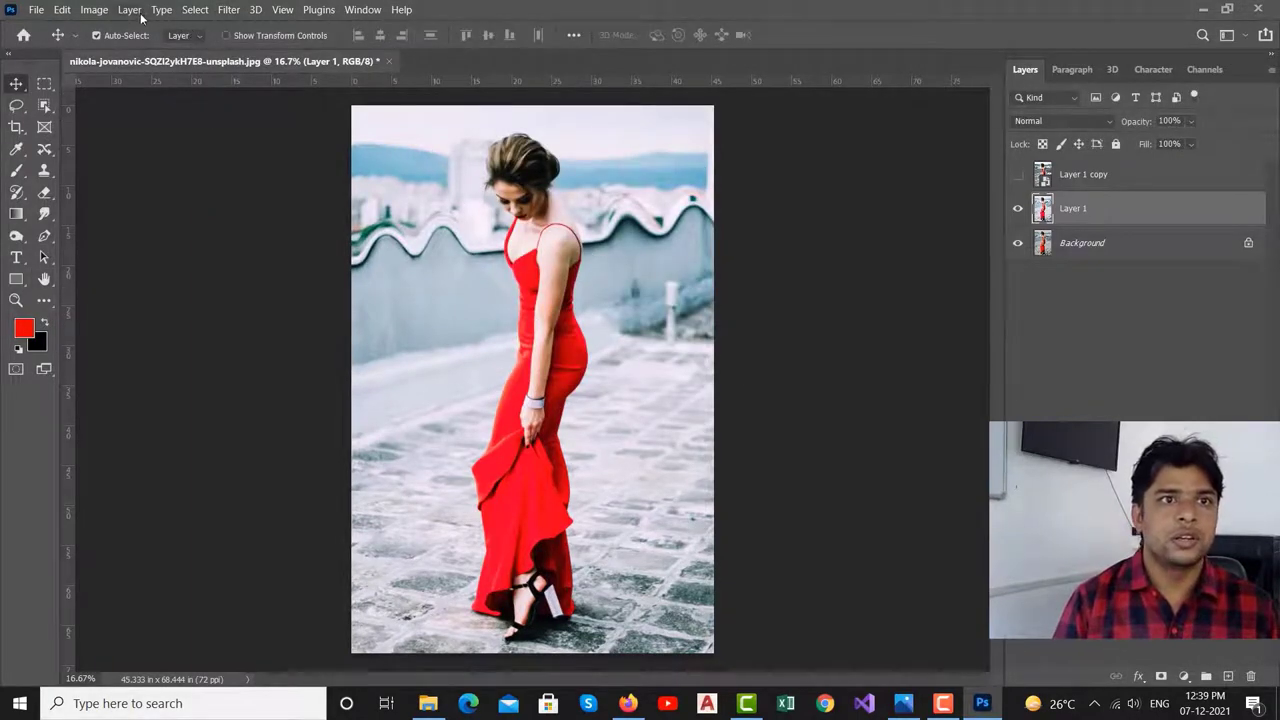
{"action": "left_click", "coordinate": [229, 9]}
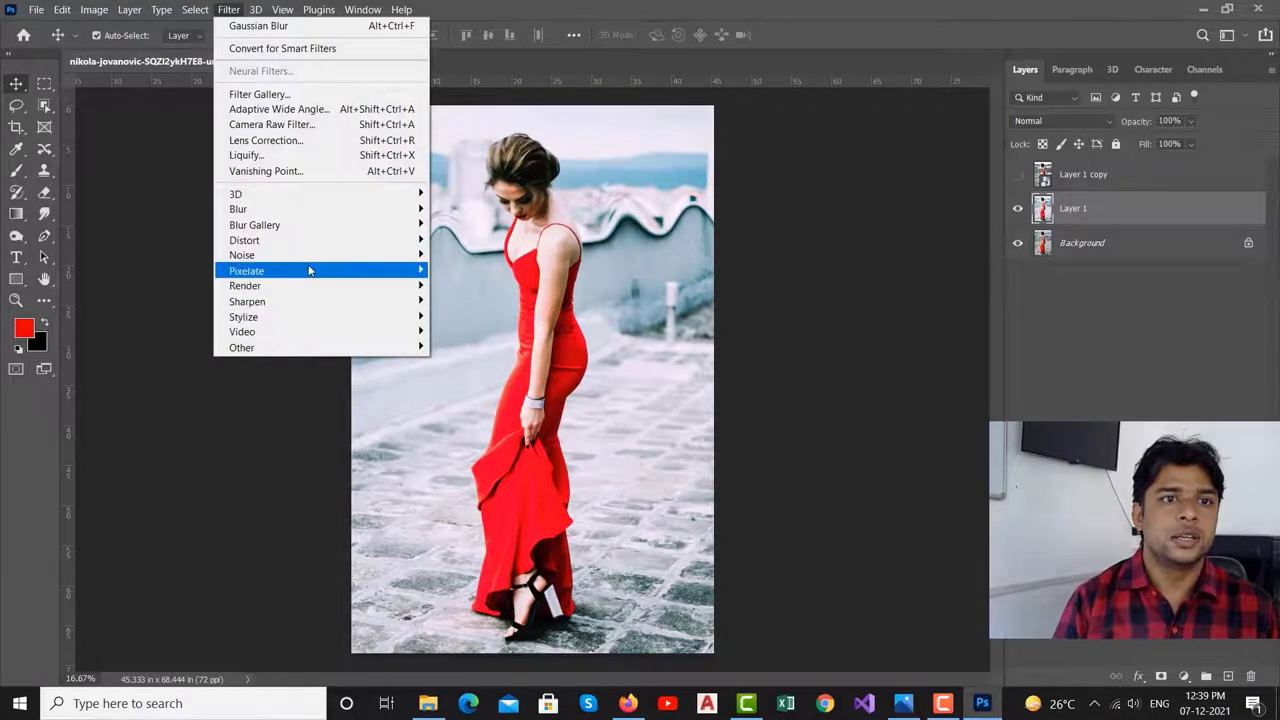
{"action": "mouse_move", "coordinate": [242, 255]}
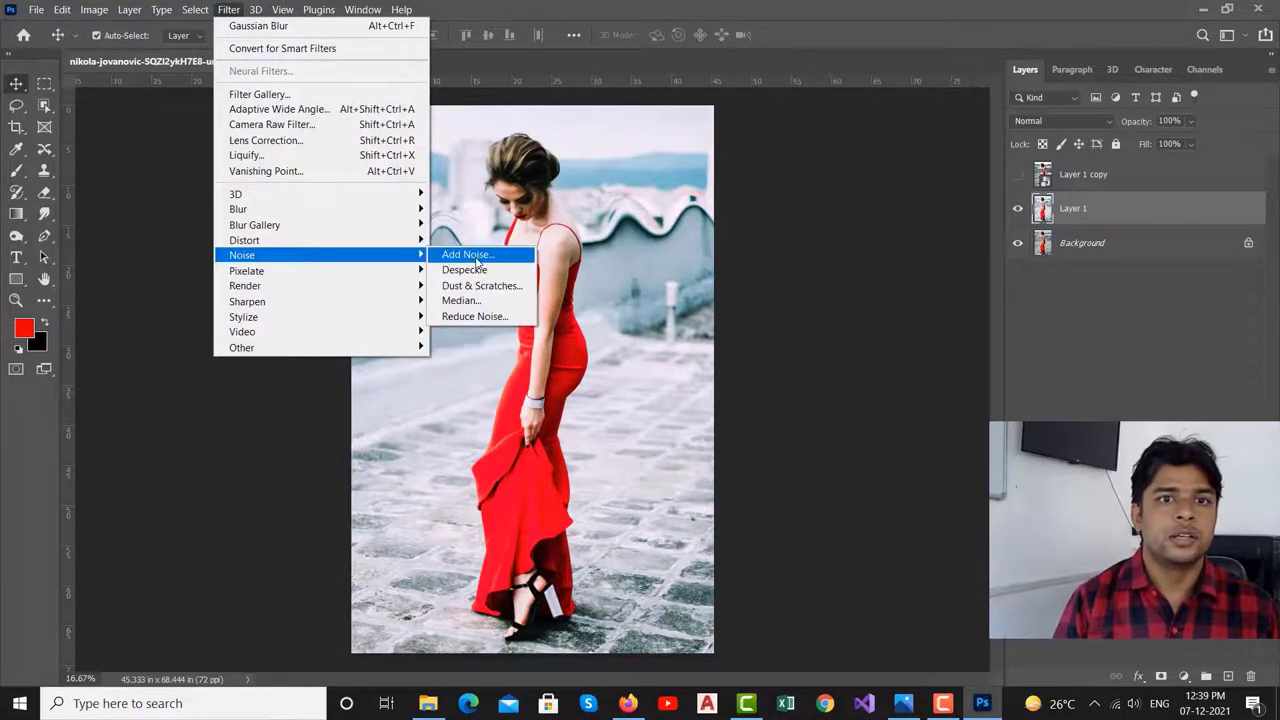
{"action": "left_click", "coordinate": [483, 287]}
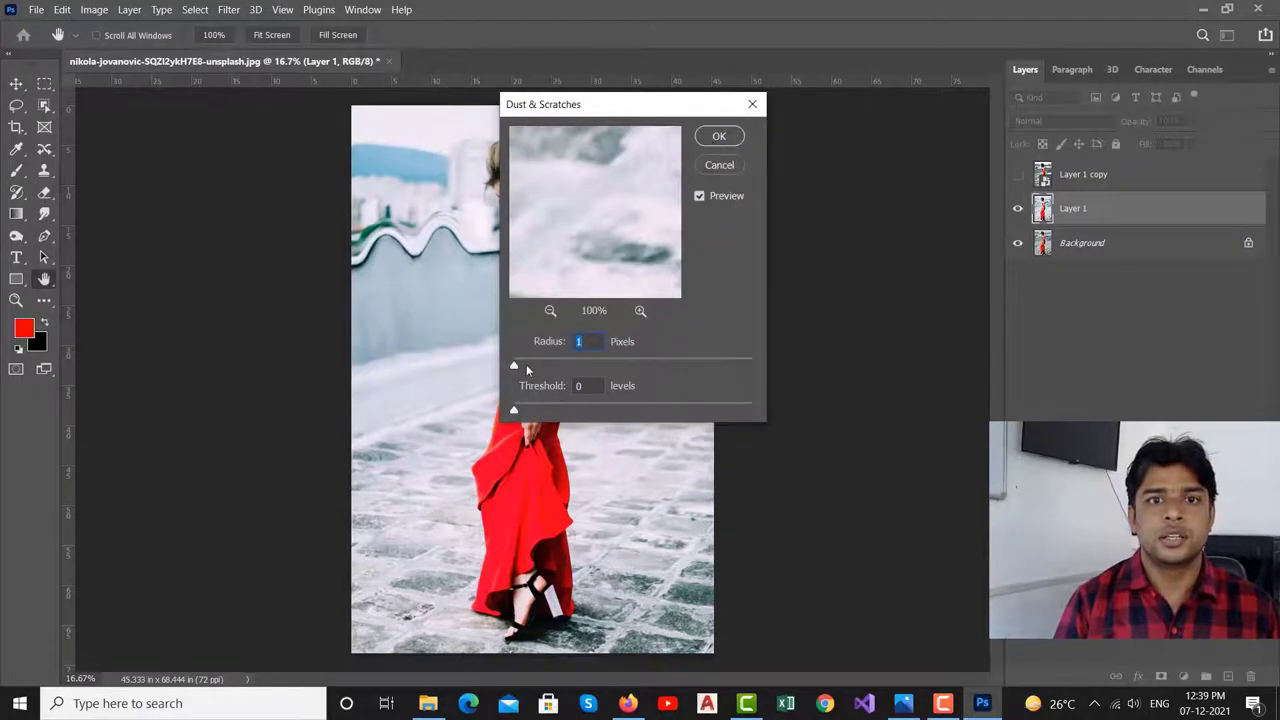
{"action": "left_click_drag", "start_coordinate": [526, 364], "coordinate": [530, 365]}
{"action": "left_click_drag", "start_coordinate": [514, 409], "coordinate": [532, 409]}
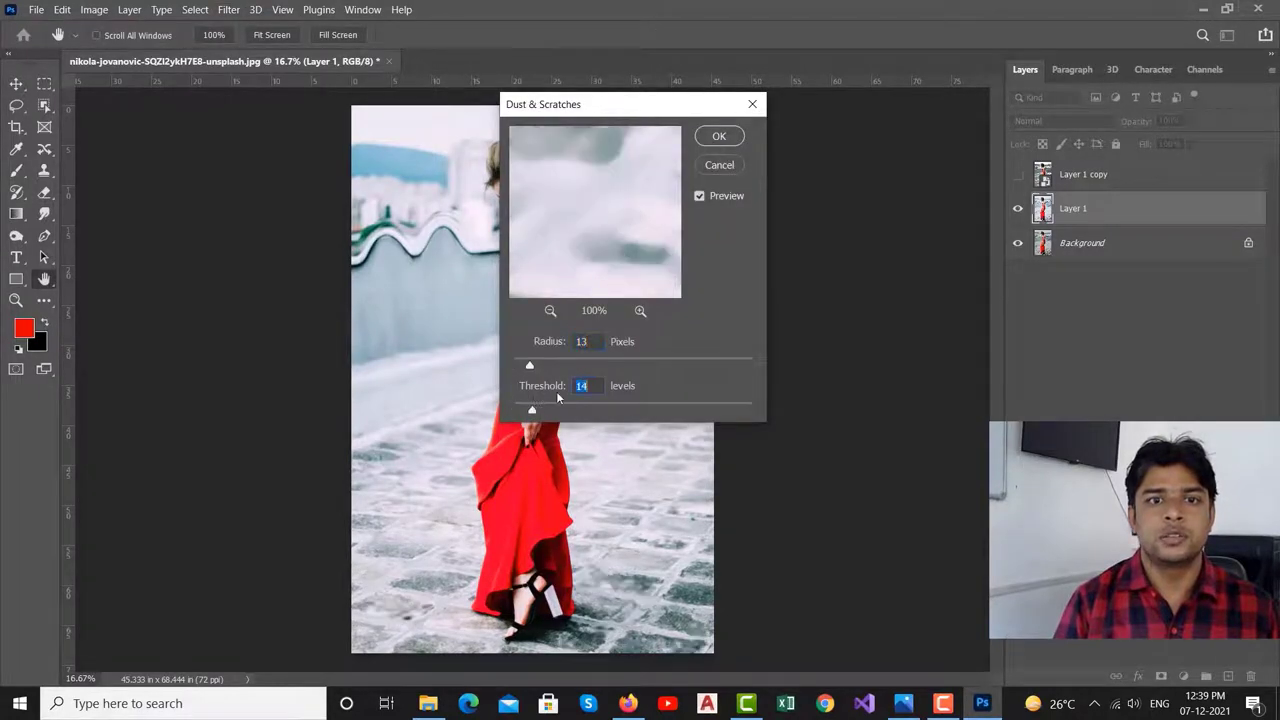
{"action": "left_click", "coordinate": [708, 142]}
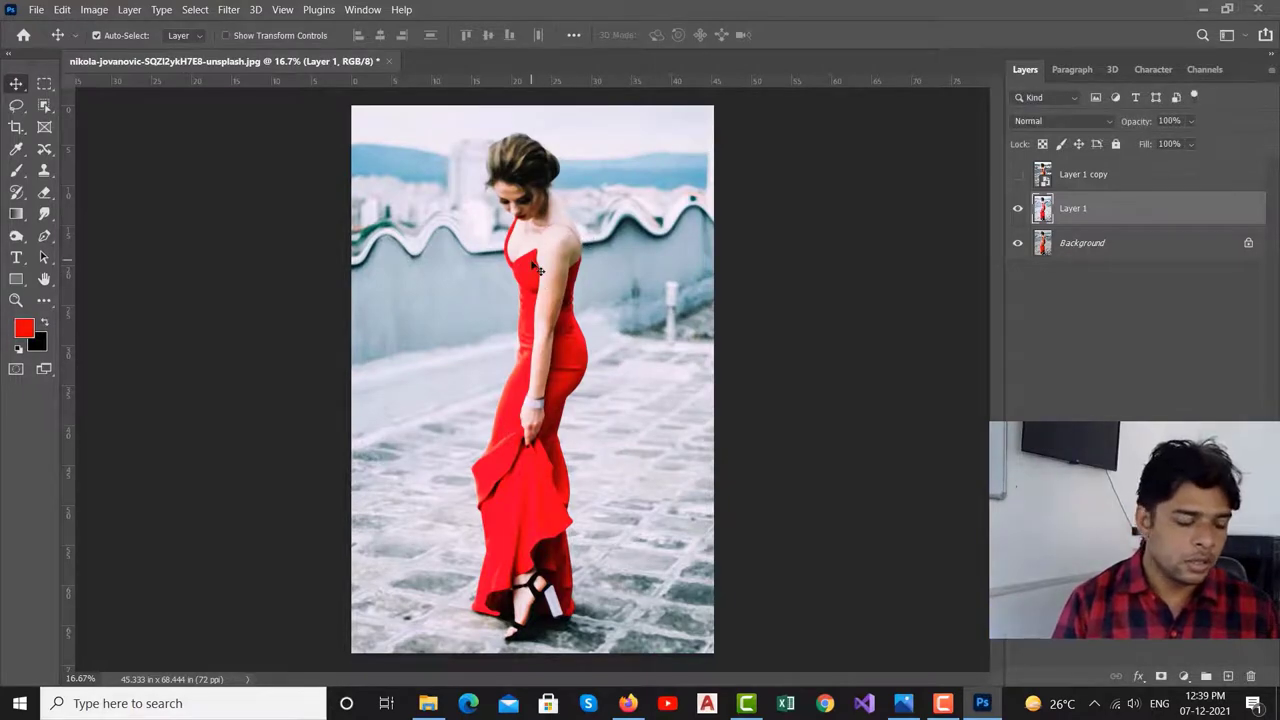
{"action": "key", "text": "ctrl+z"}
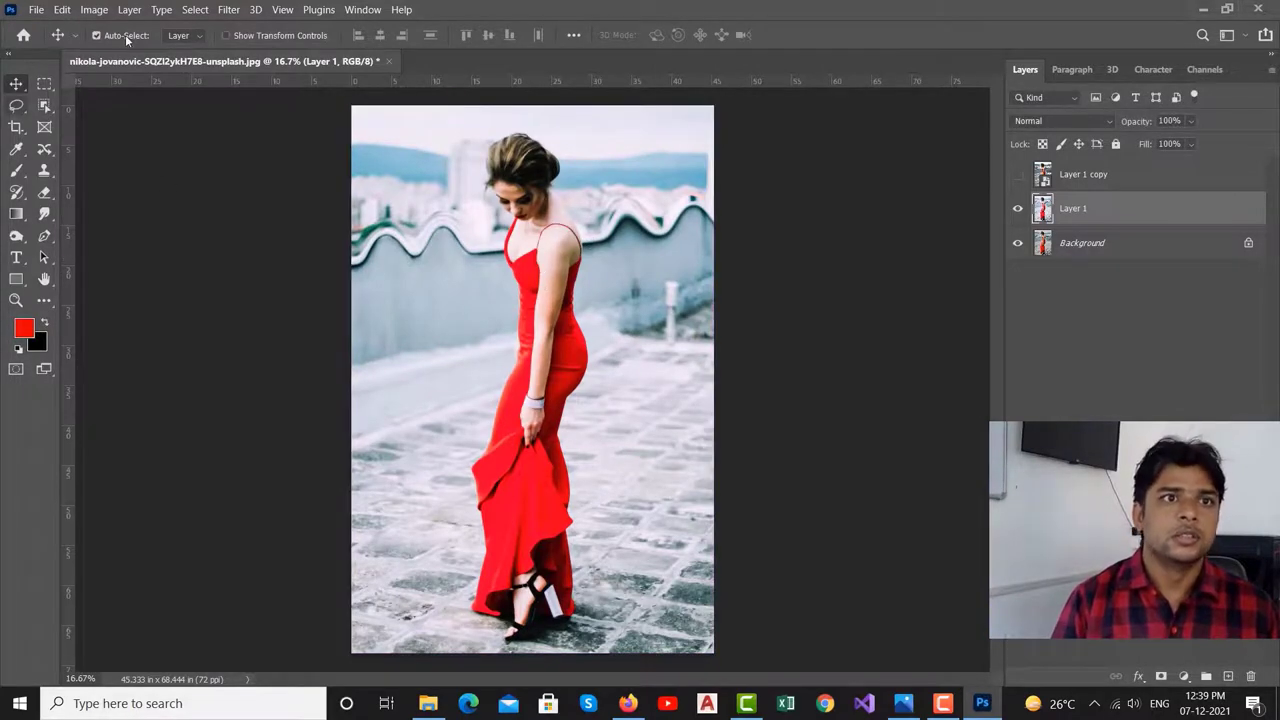
{"action": "left_click", "coordinate": [228, 9]}
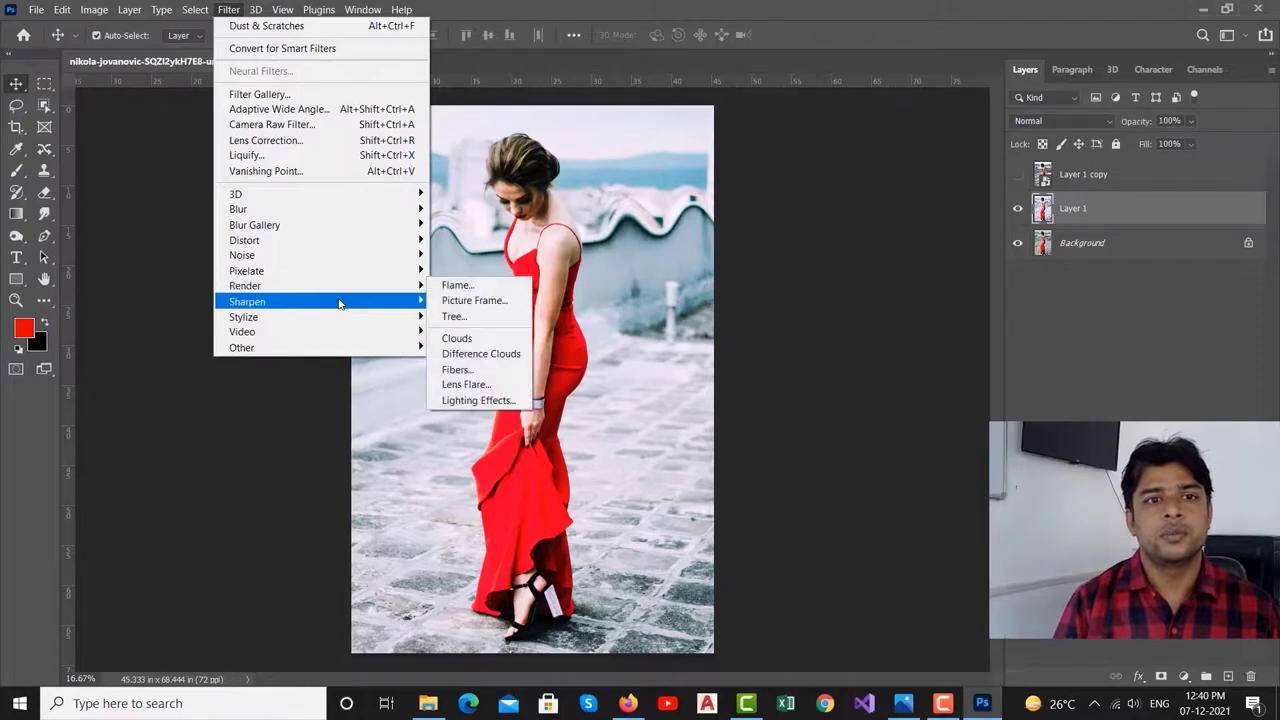
{"action": "mouse_move", "coordinate": [245, 286]}
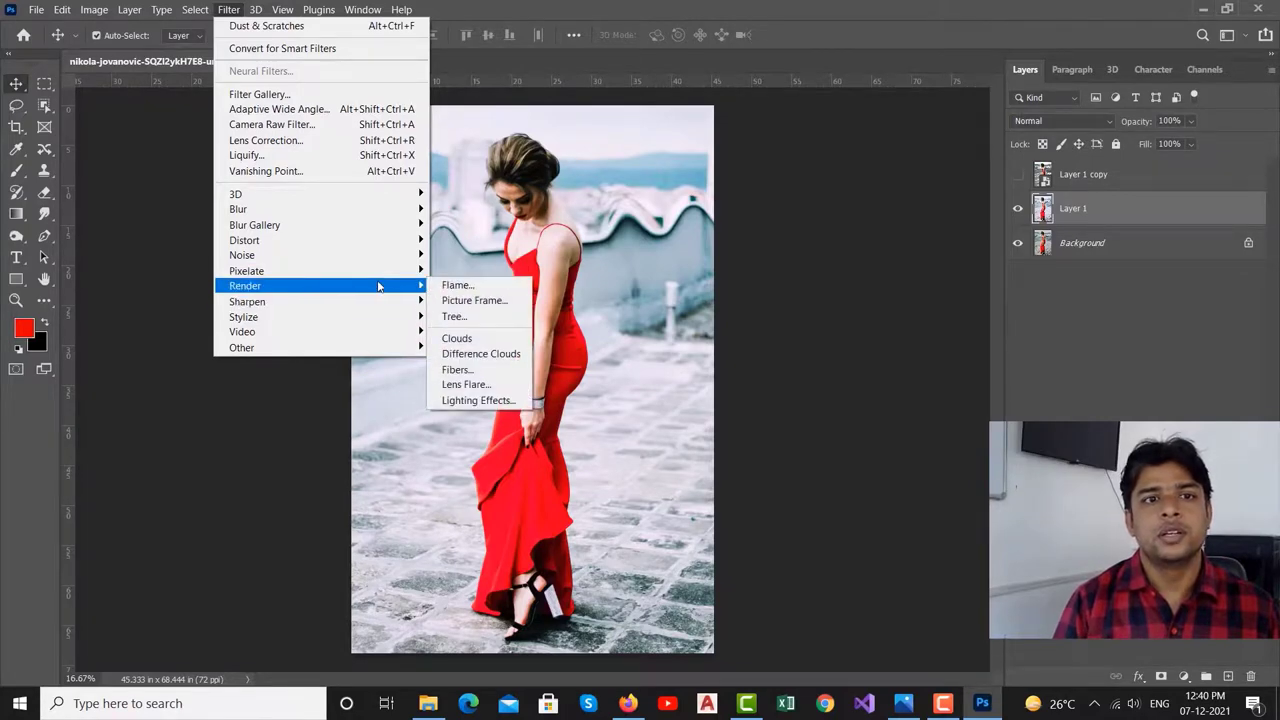
{"action": "left_click", "coordinate": [458, 338]}
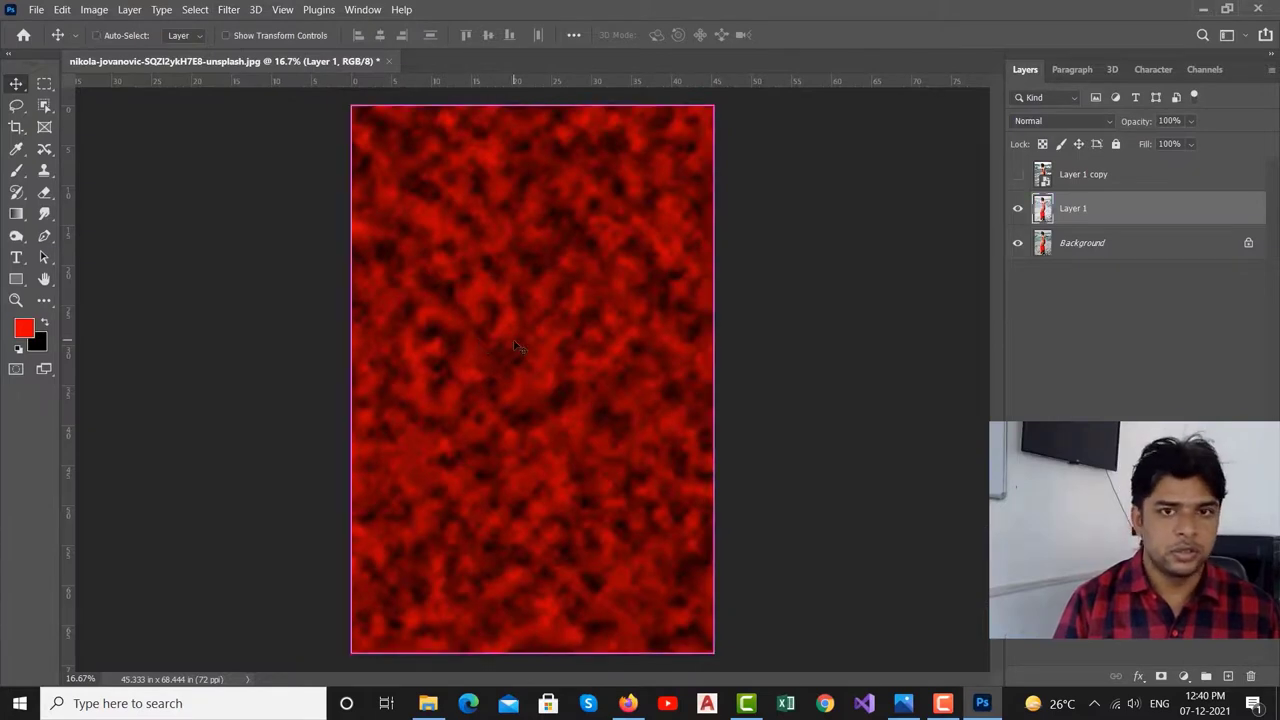
{"action": "key", "text": "ctrl+z"}
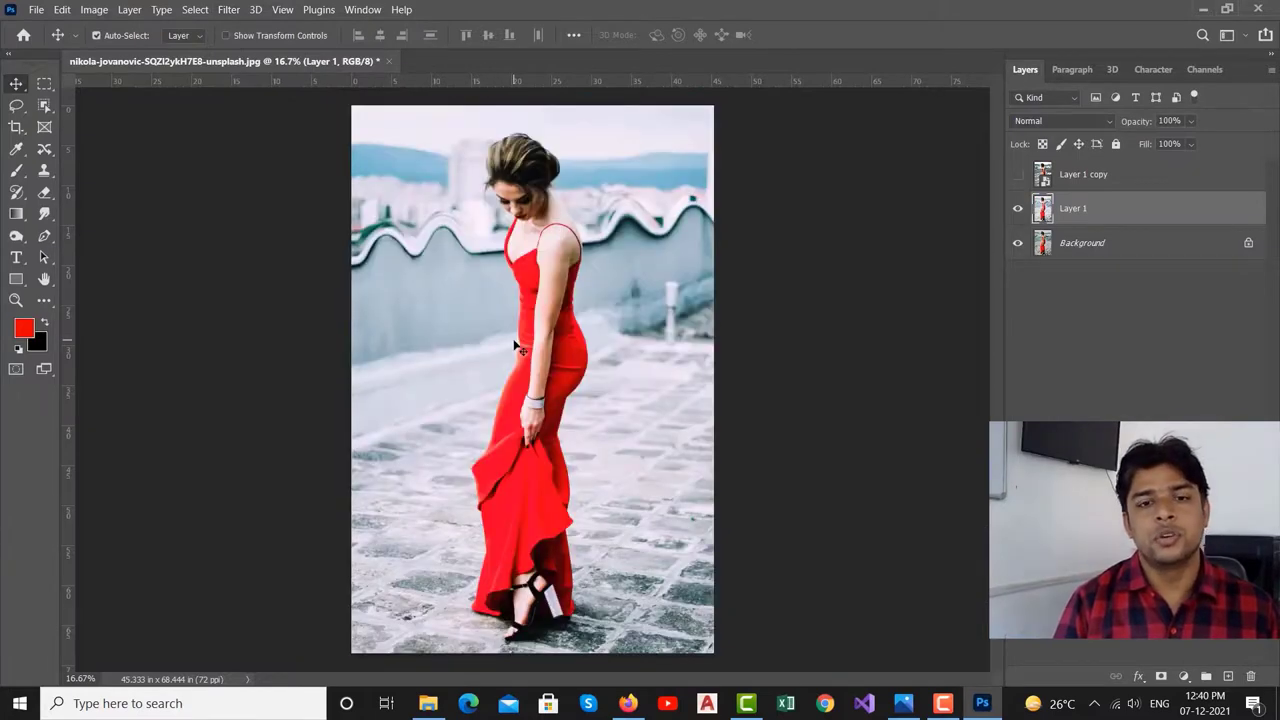